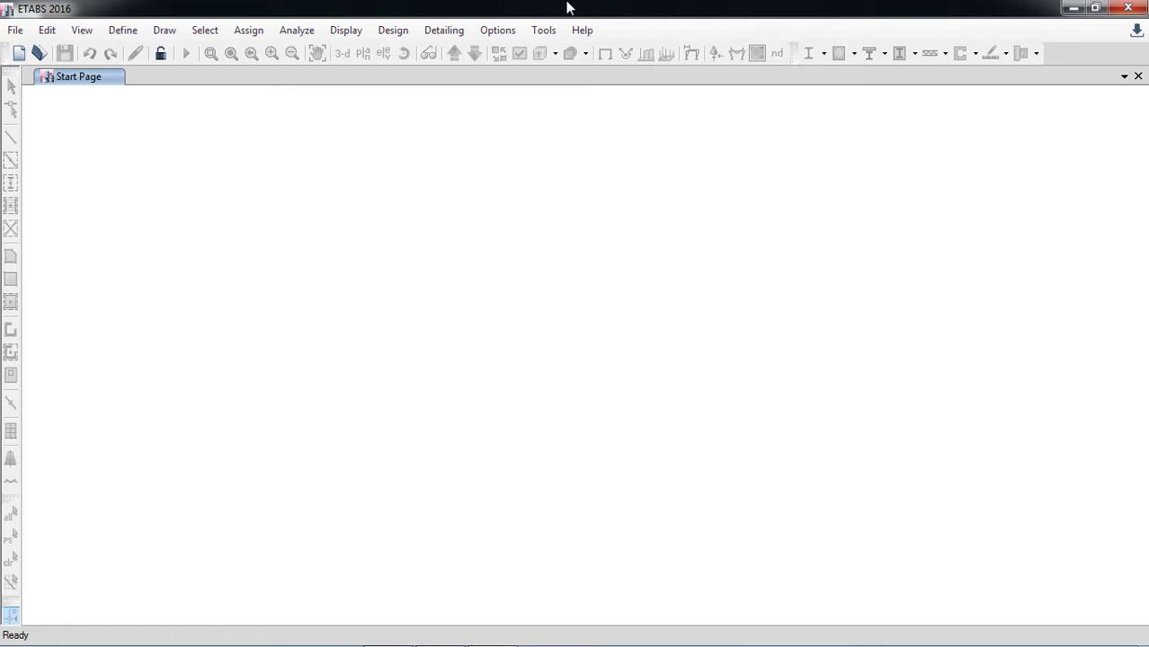
{"action": "left_click", "coordinate": [15, 31]}
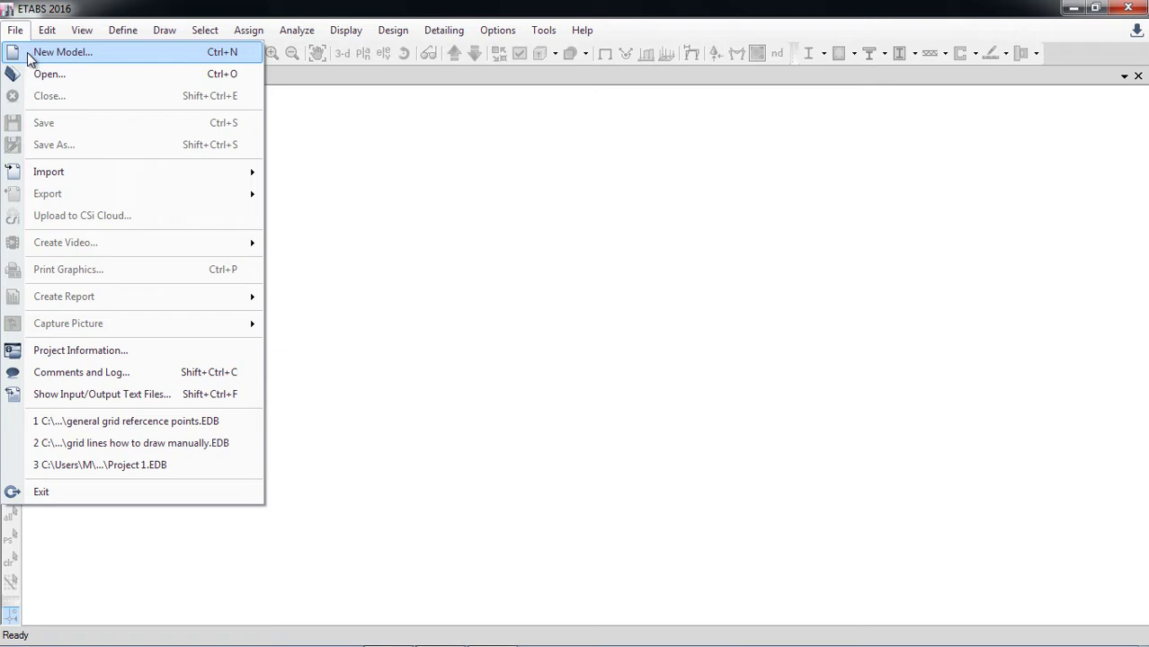
{"action": "left_click", "coordinate": [76, 55]}
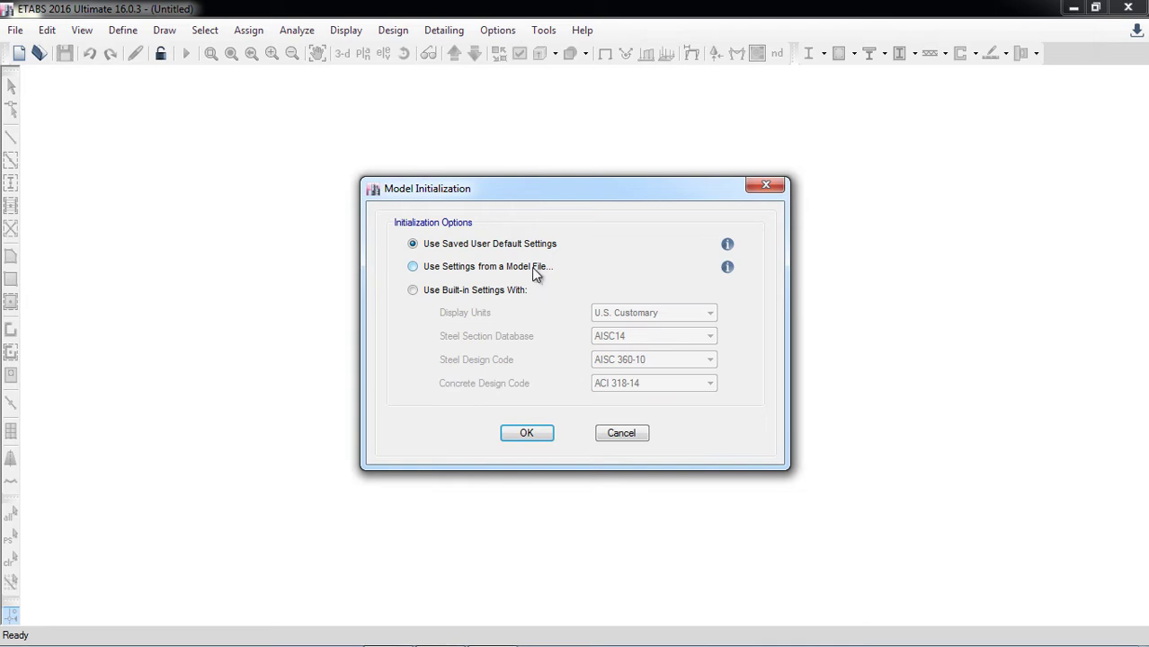
{"action": "left_click", "coordinate": [501, 268]}
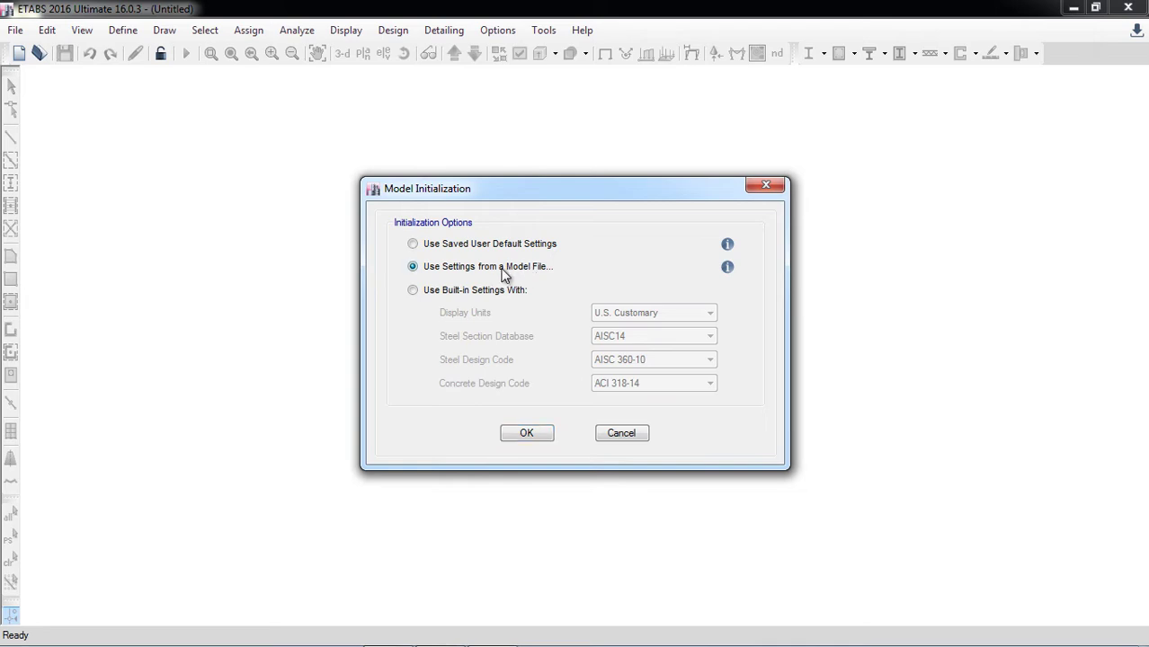
{"action": "left_click", "coordinate": [527, 436]}
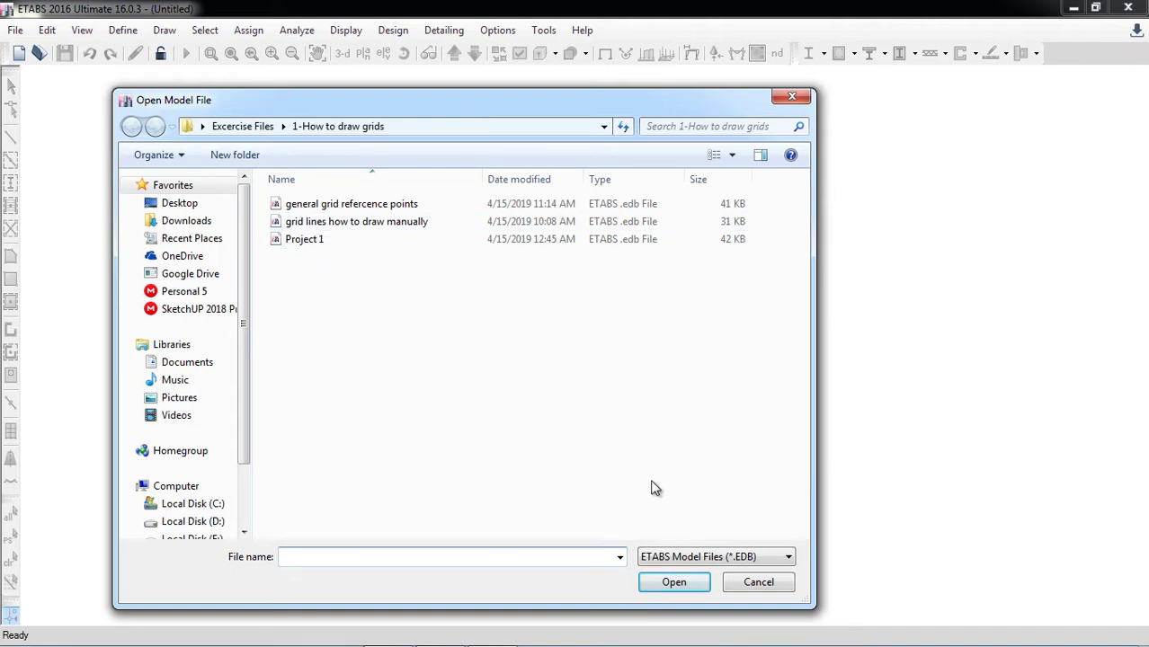
{"action": "left_click", "coordinate": [739, 585]}
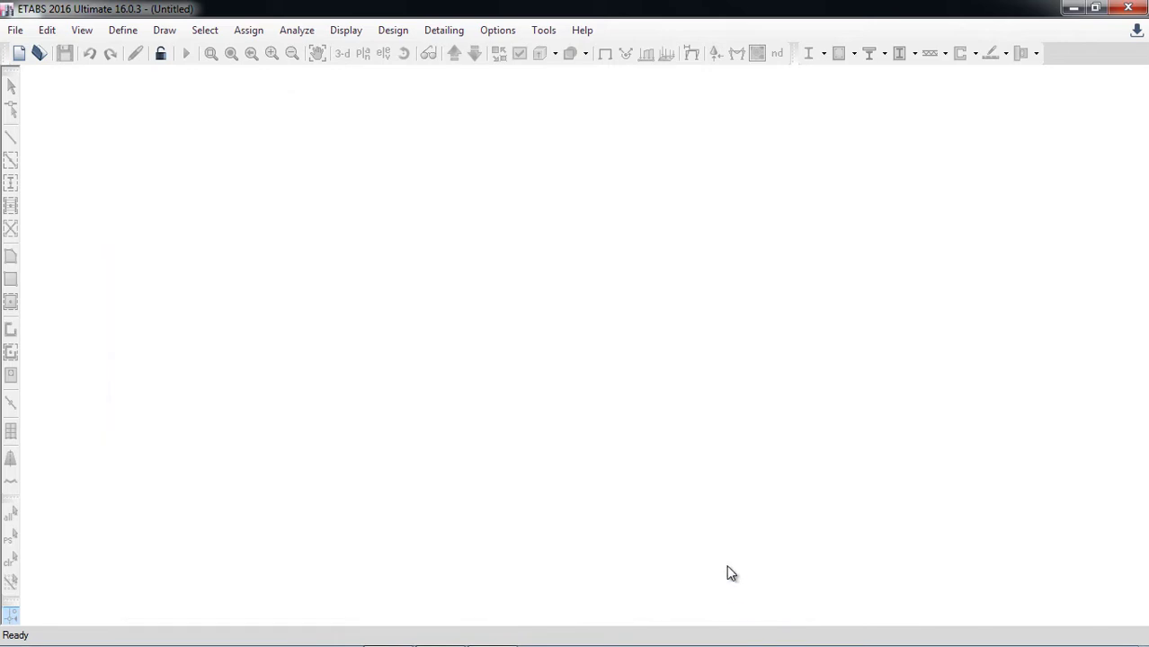
{"action": "left_click", "coordinate": [19, 53]}
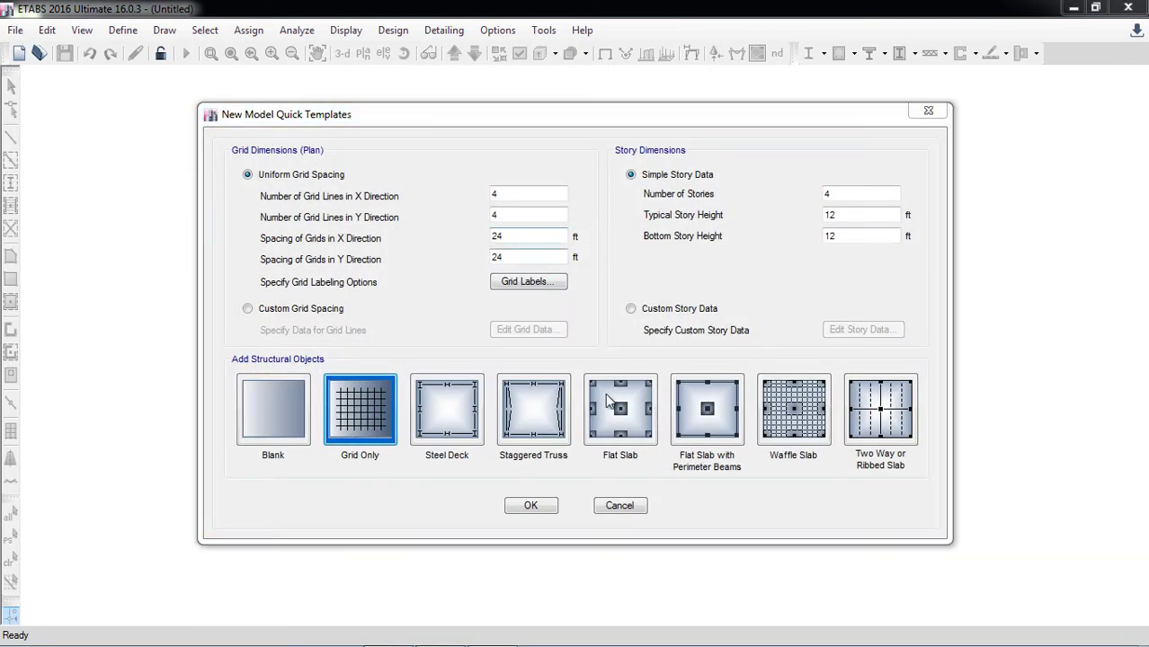
{"action": "left_click", "coordinate": [619, 507]}
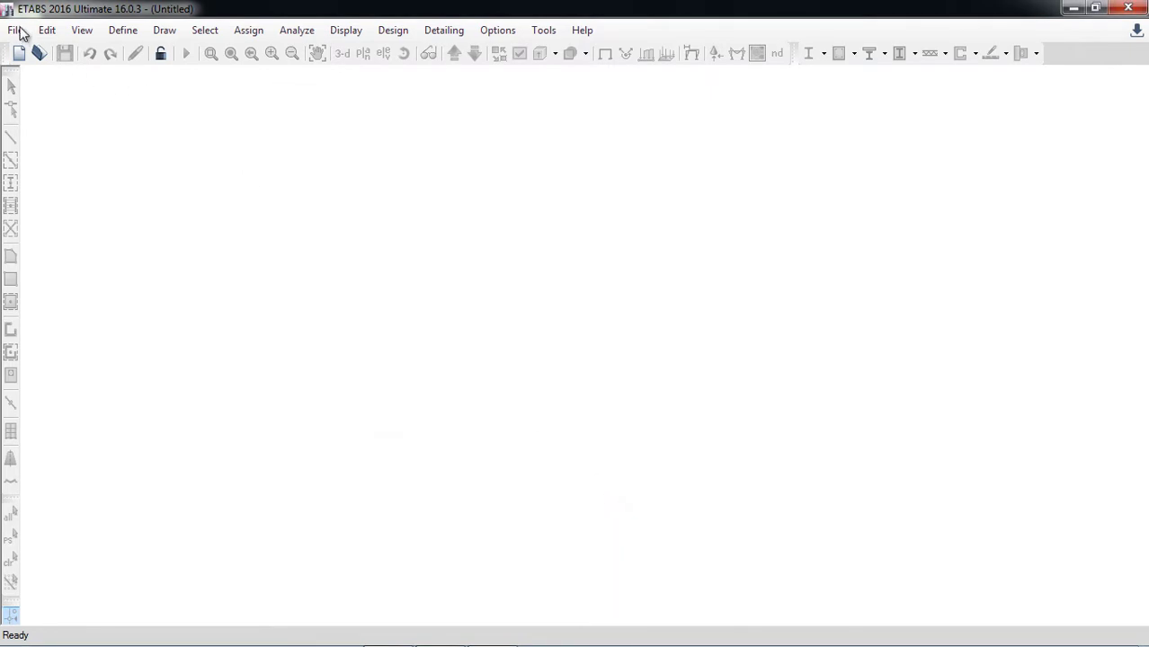
Start a new model initialized from built-in settings with U.S. Customary display units
{"action": "left_click", "coordinate": [16, 32]}
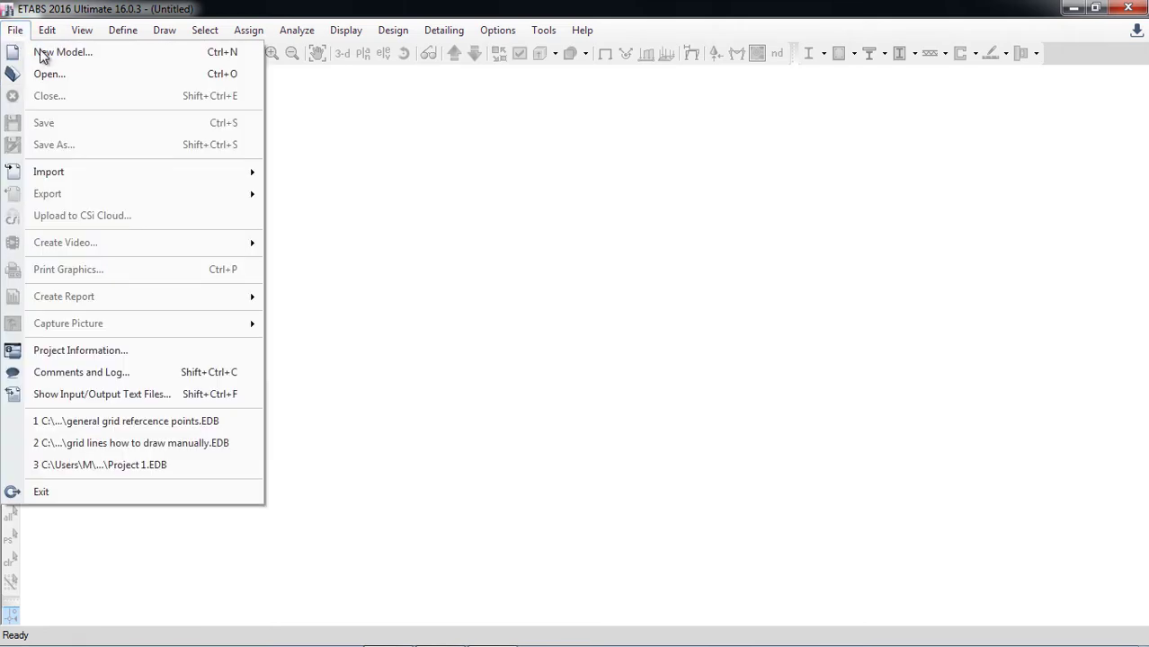
{"action": "left_click", "coordinate": [50, 55]}
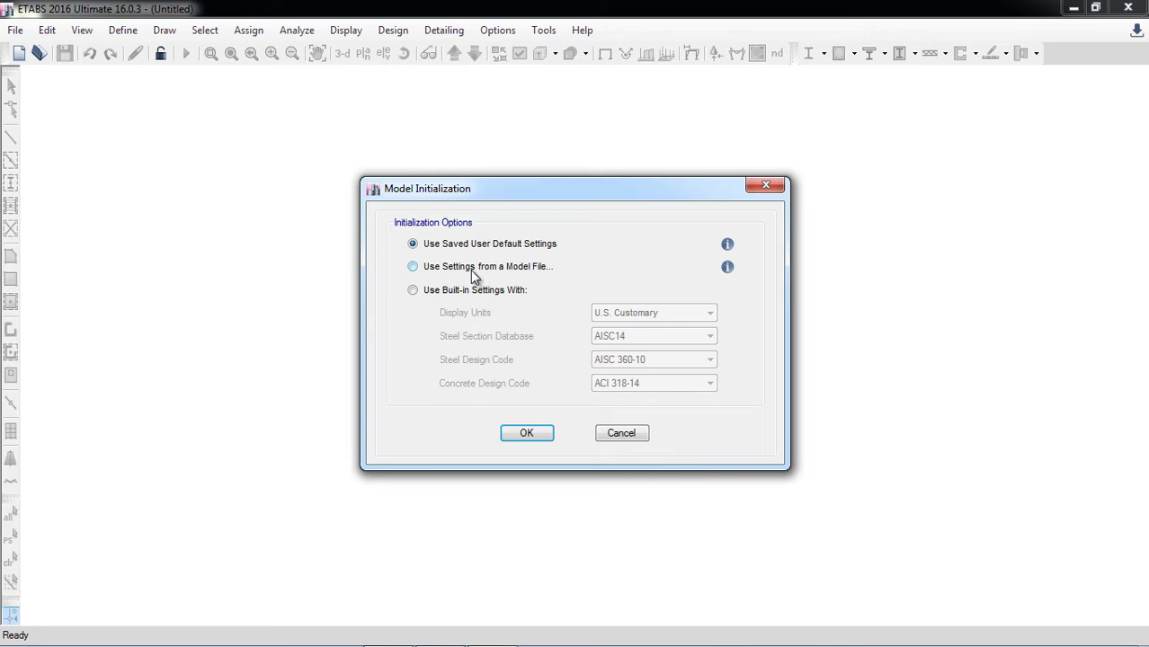
{"action": "left_click", "coordinate": [413, 291]}
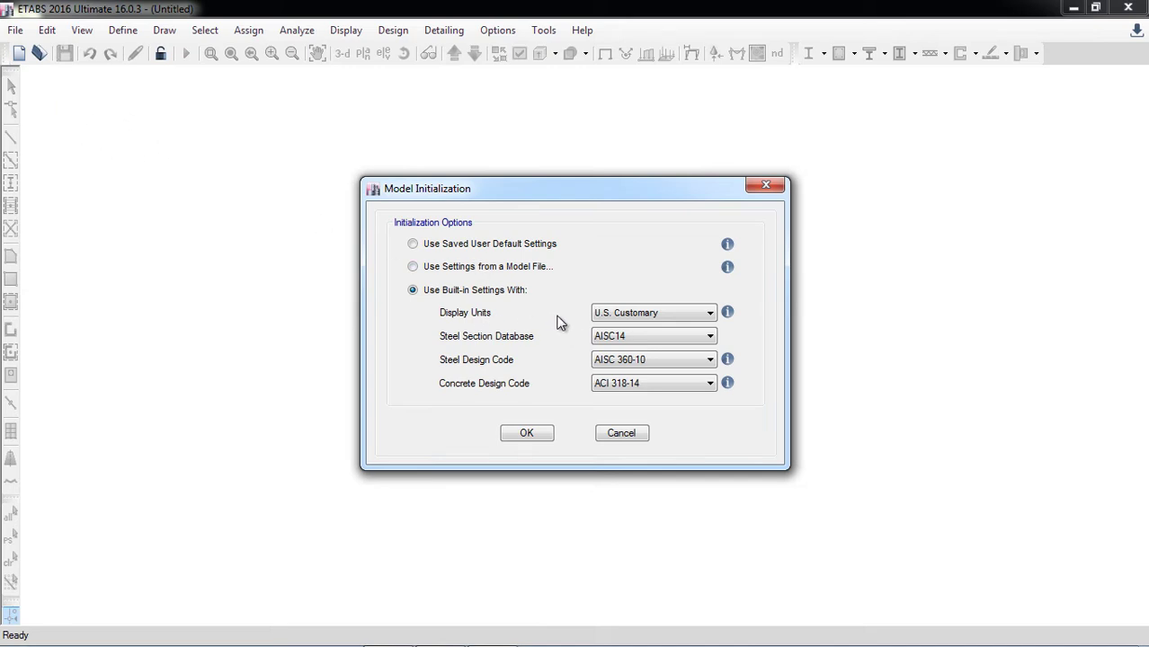
{"action": "left_click", "coordinate": [667, 315]}
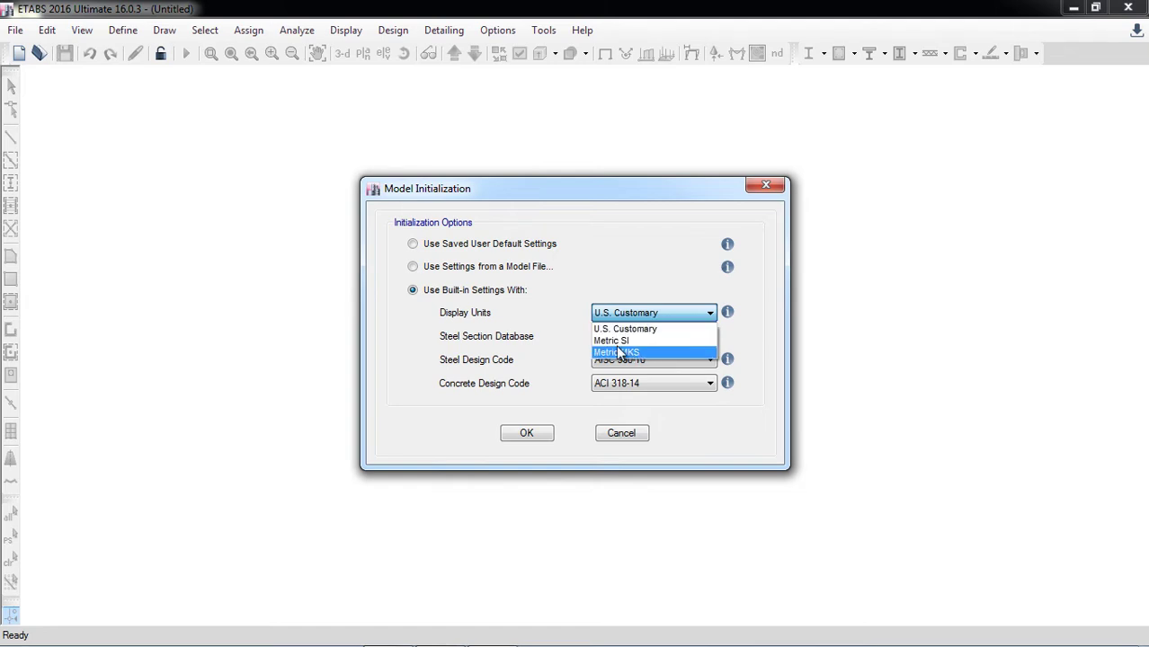
{"action": "left_click", "coordinate": [507, 347]}
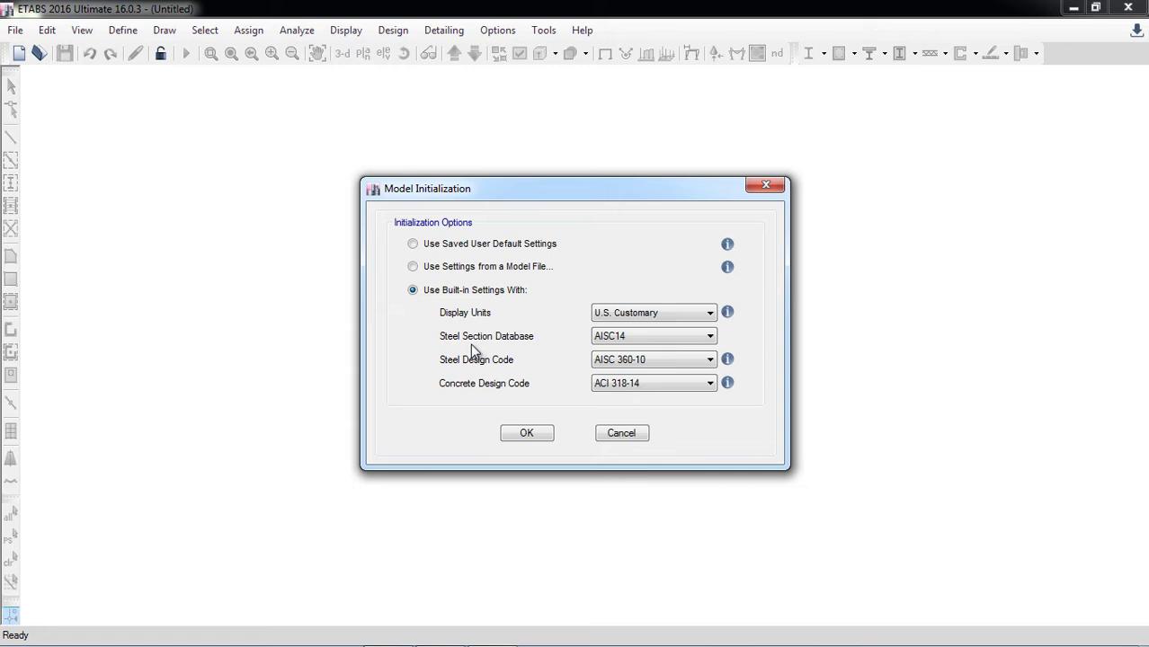
Use the AISC14 steel section database, the AISC 360-10 steel design code and the ACI 318-14 concrete design code
{"action": "left_click", "coordinate": [649, 336]}
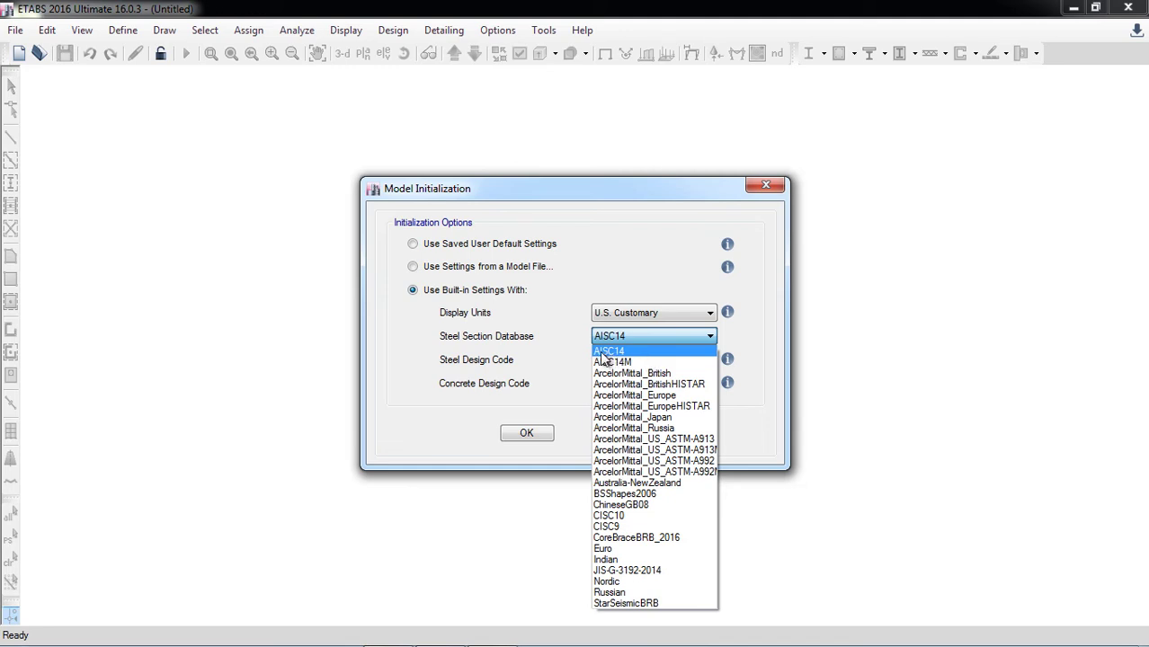
{"action": "left_click", "coordinate": [561, 362]}
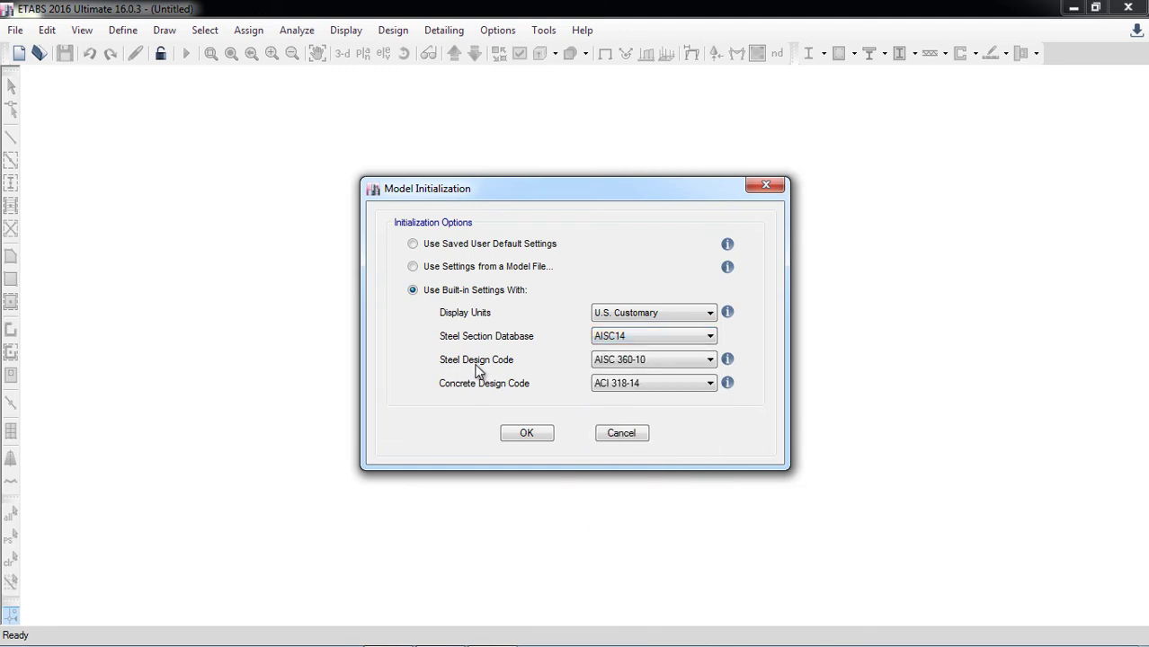
{"action": "left_click", "coordinate": [635, 363]}
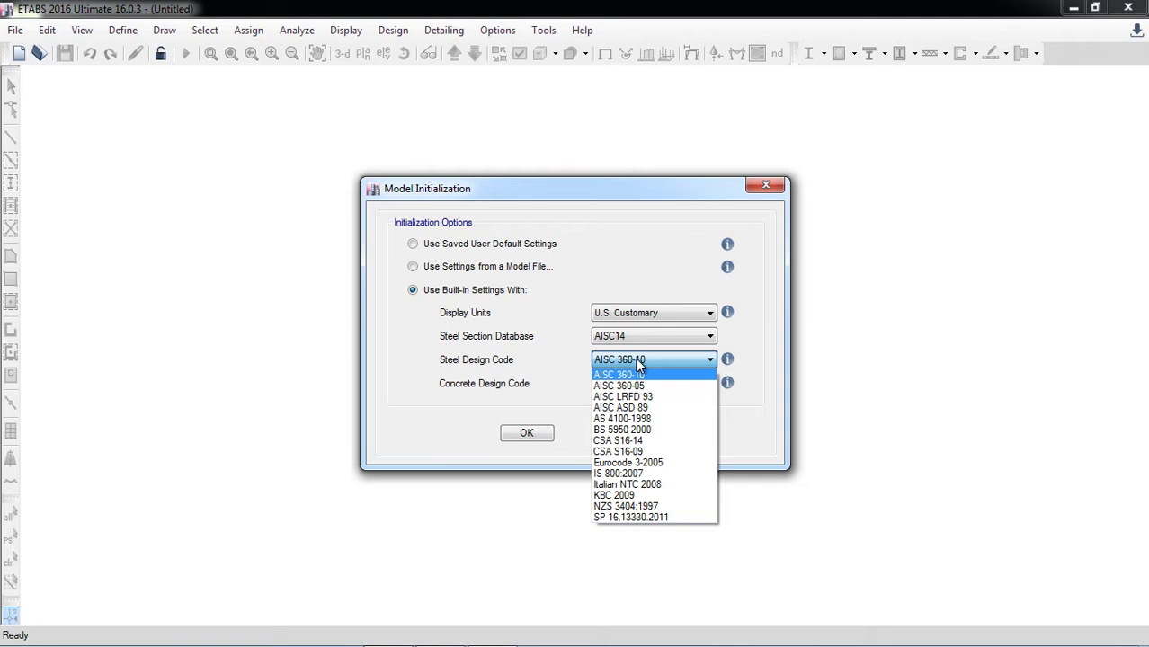
{"action": "left_click", "coordinate": [548, 383]}
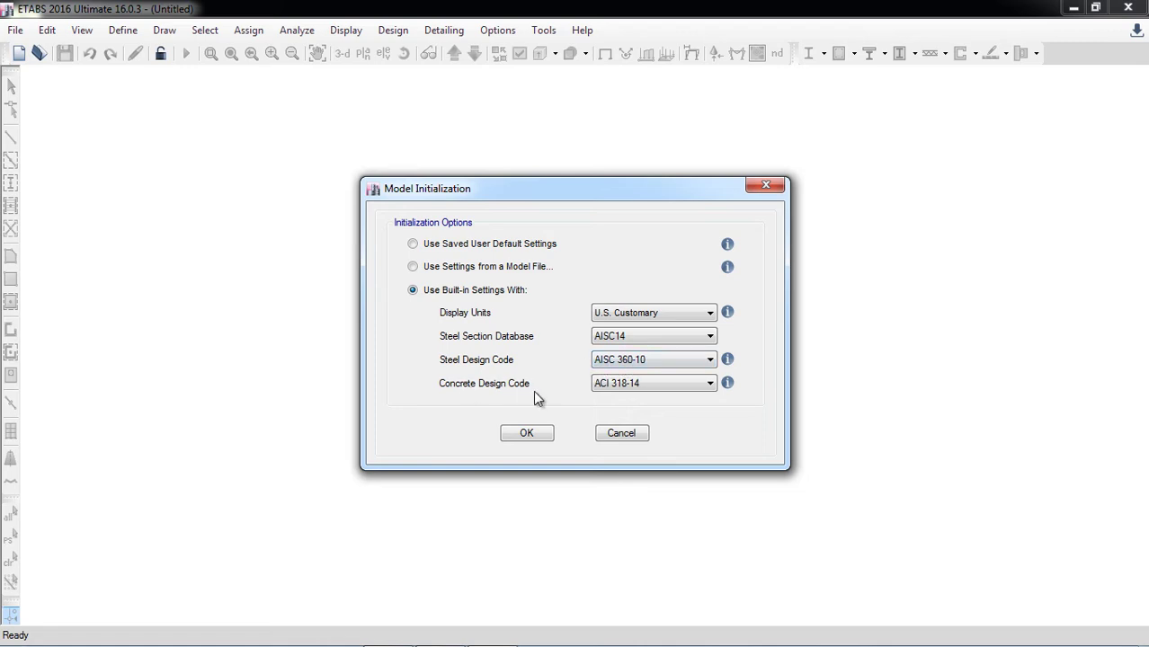
{"action": "left_click", "coordinate": [653, 387]}
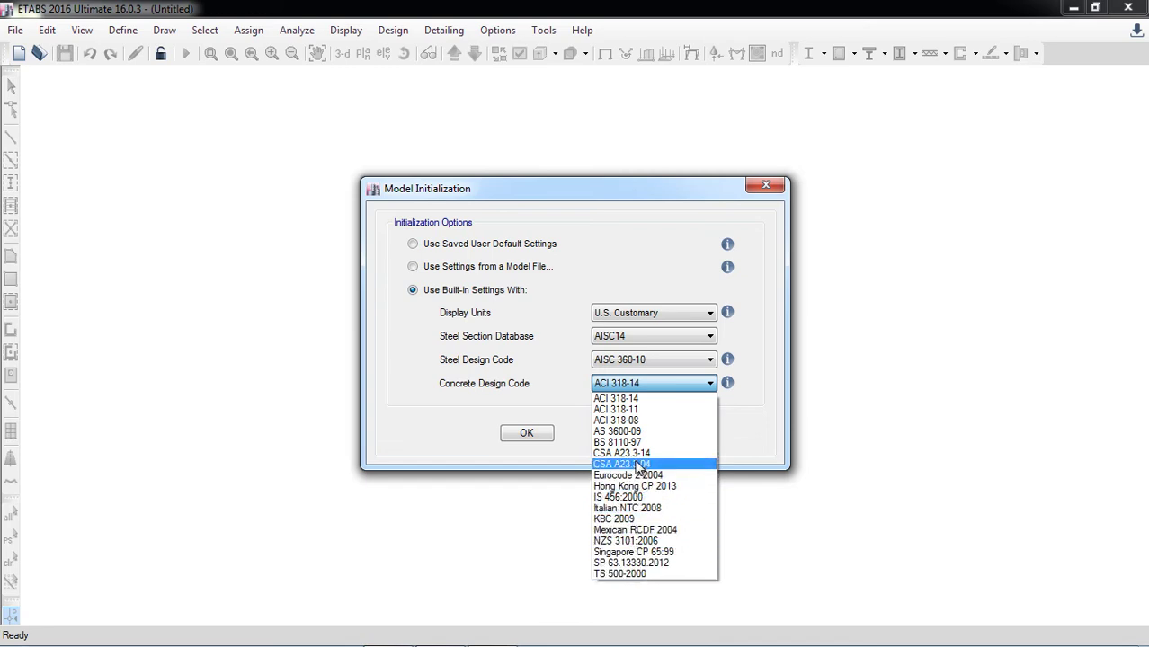
{"action": "left_click", "coordinate": [571, 397]}
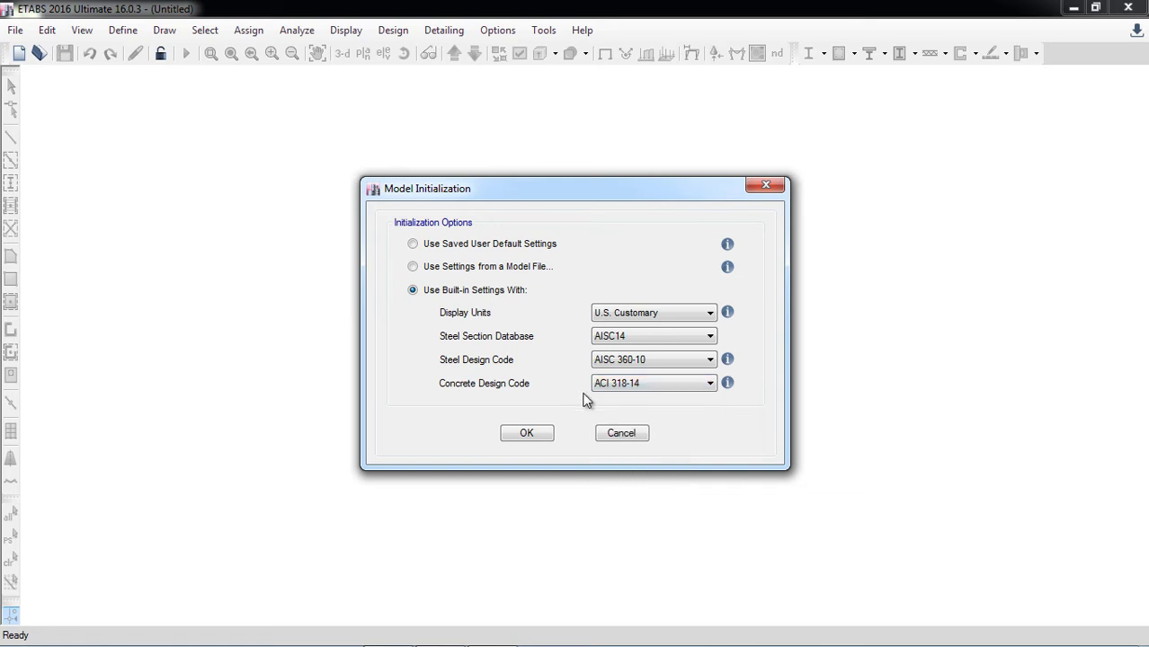
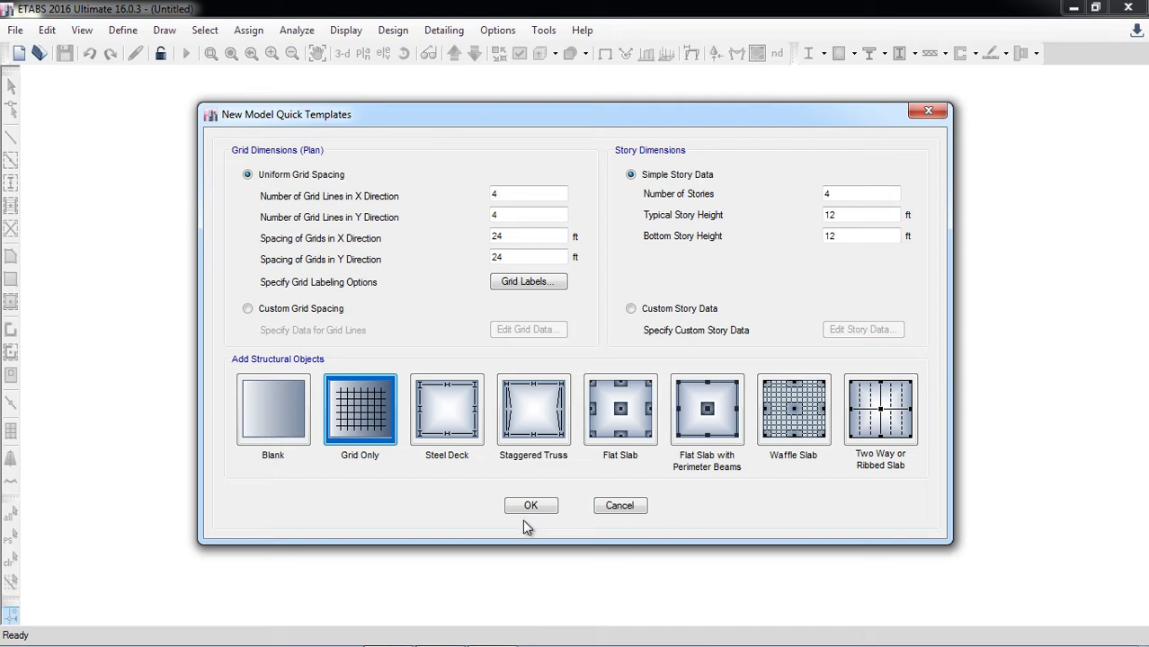
Set the uniform plan grid to 6 lines in X at 15 ft spacing and 4 lines in Y at 24 ft spacing
{"action": "double_click", "coordinate": [520, 194]}
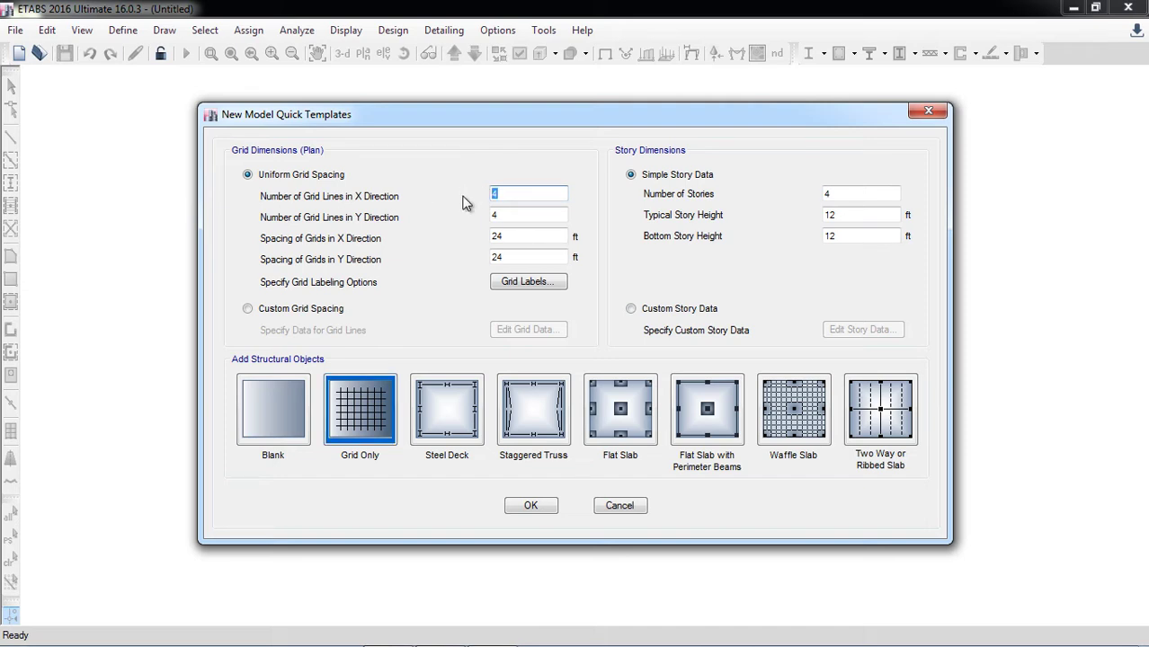
{"action": "type", "text": "6"}
{"action": "left_click", "coordinate": [501, 215]}
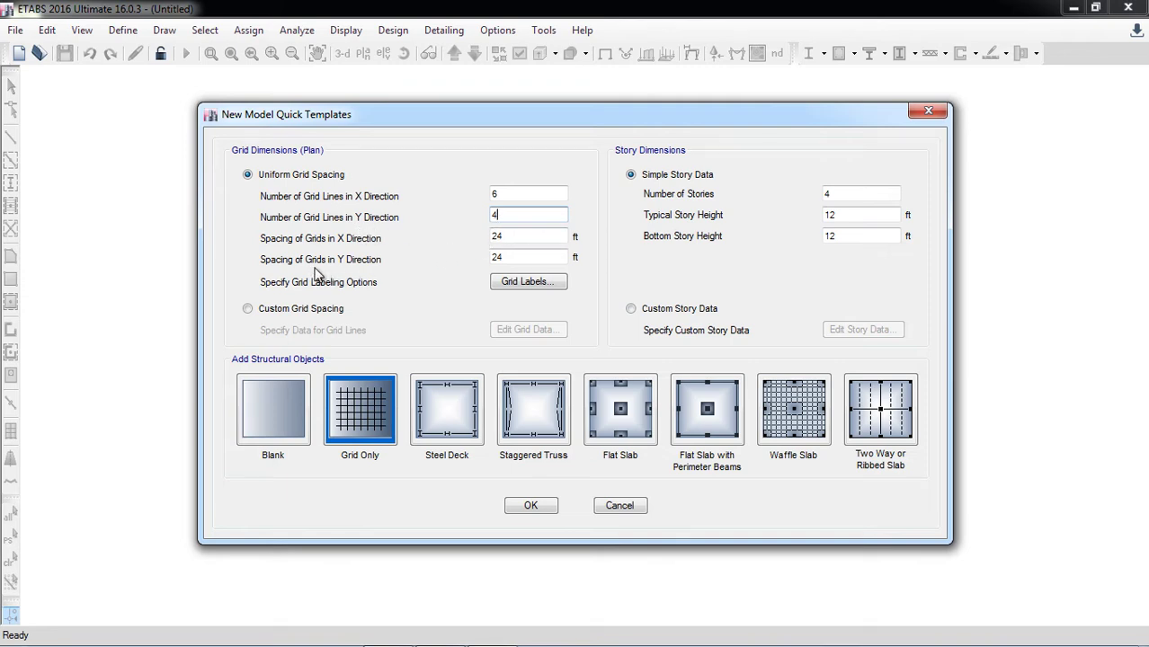
{"action": "left_click", "coordinate": [501, 236]}
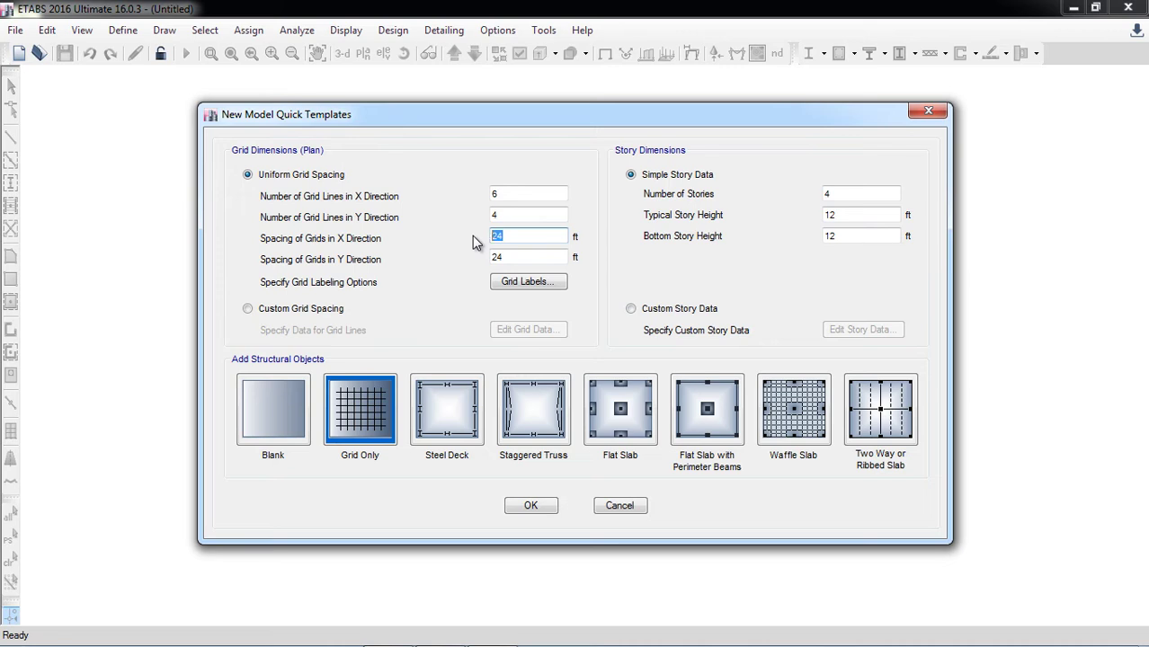
{"action": "type", "text": "15"}
{"action": "left_click", "coordinate": [514, 258]}
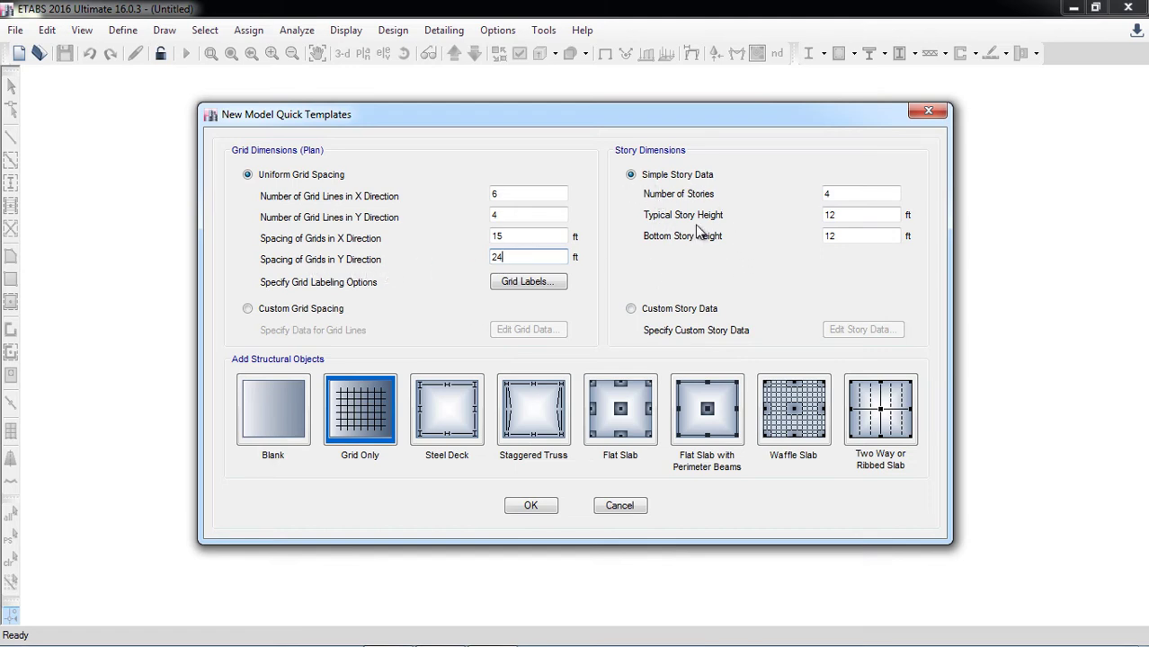
Define 11 stories with an 11 ft typical height and a 15 ft bottom height, and create the Grid Only model
{"action": "left_click", "coordinate": [833, 195]}
{"action": "left_click_drag", "start_coordinate": [835, 195], "coordinate": [794, 190]}
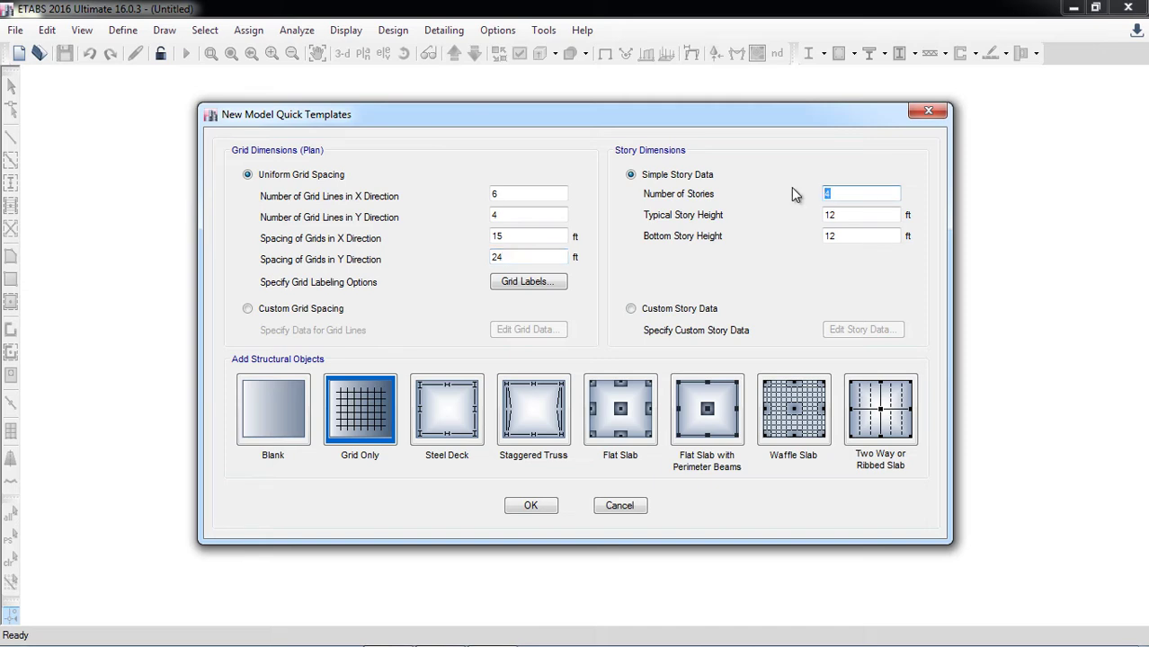
{"action": "type", "text": "11"}
{"action": "left_click", "coordinate": [851, 214]}
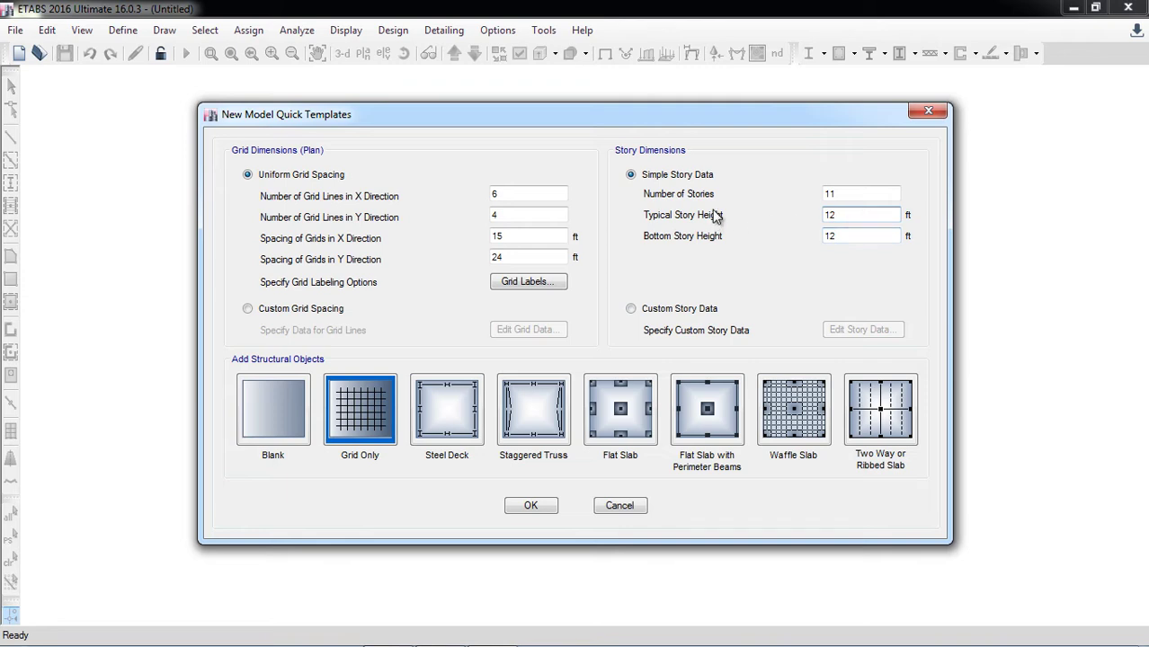
{"action": "double_click", "coordinate": [836, 237]}
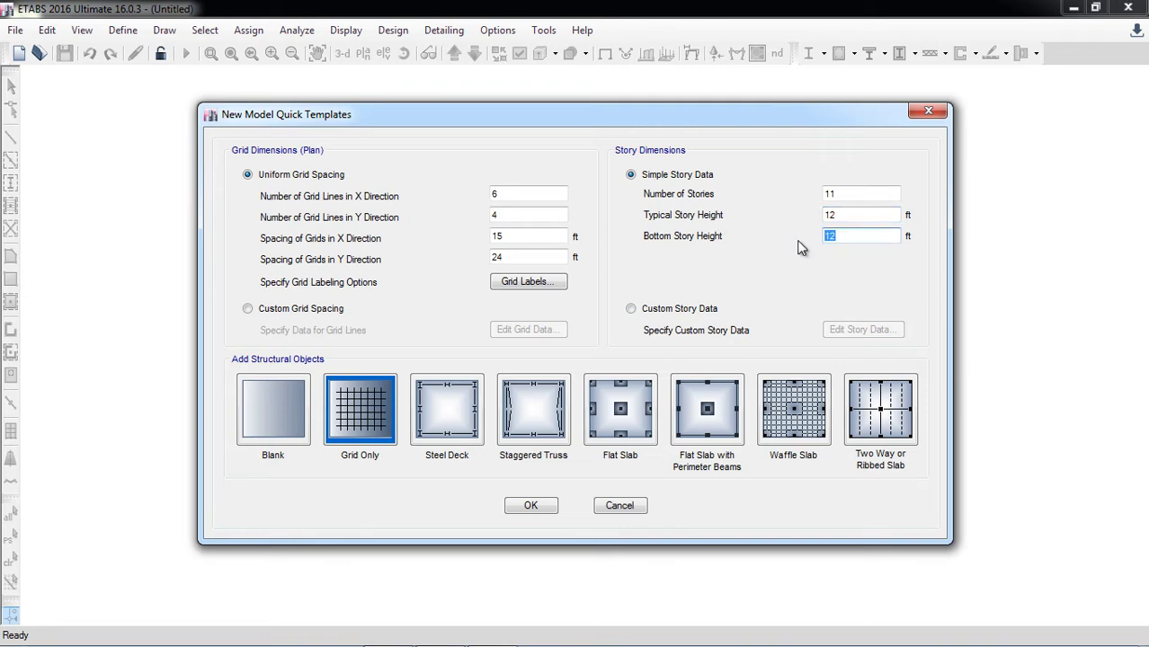
{"action": "type", "text": "15"}
{"action": "left_click", "coordinate": [844, 216]}
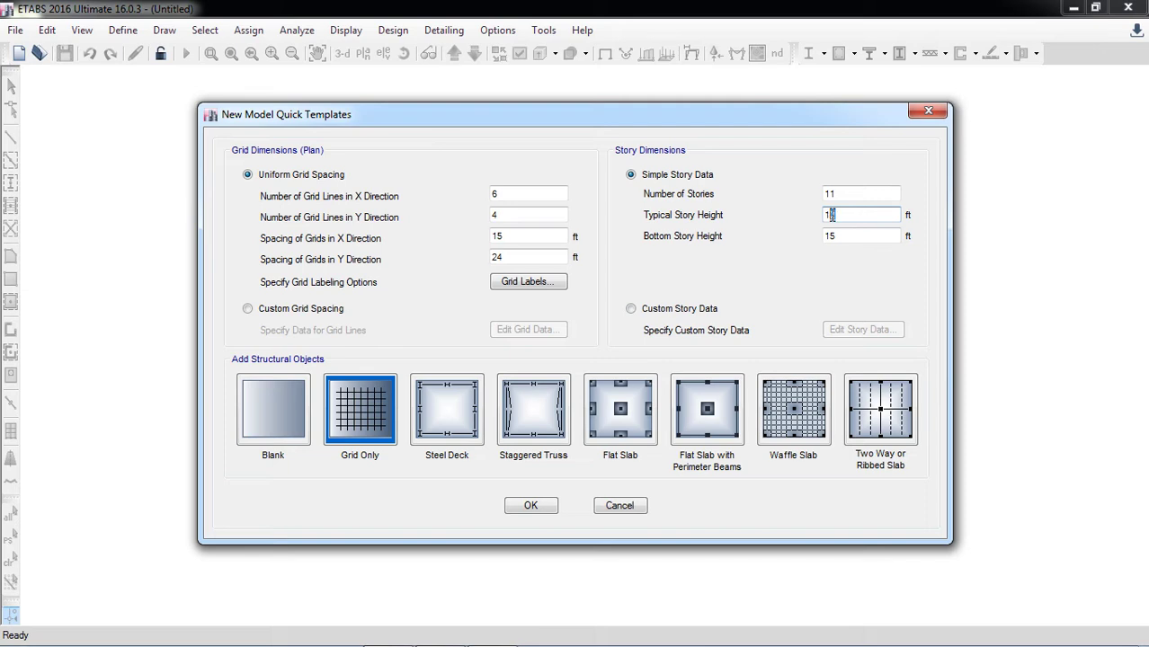
{"action": "type", "text": "1"}
{"action": "left_click", "coordinate": [829, 237]}
{"action": "left_click", "coordinate": [847, 215]}
{"action": "left_click", "coordinate": [844, 235]}
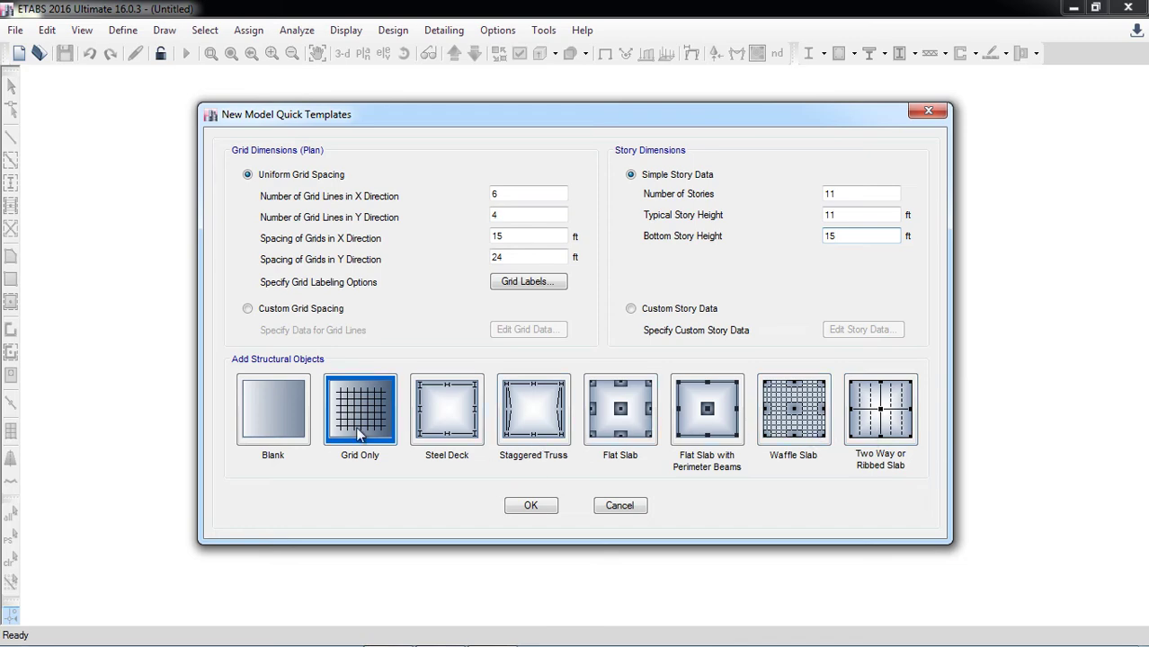
{"action": "left_click", "coordinate": [527, 505]}
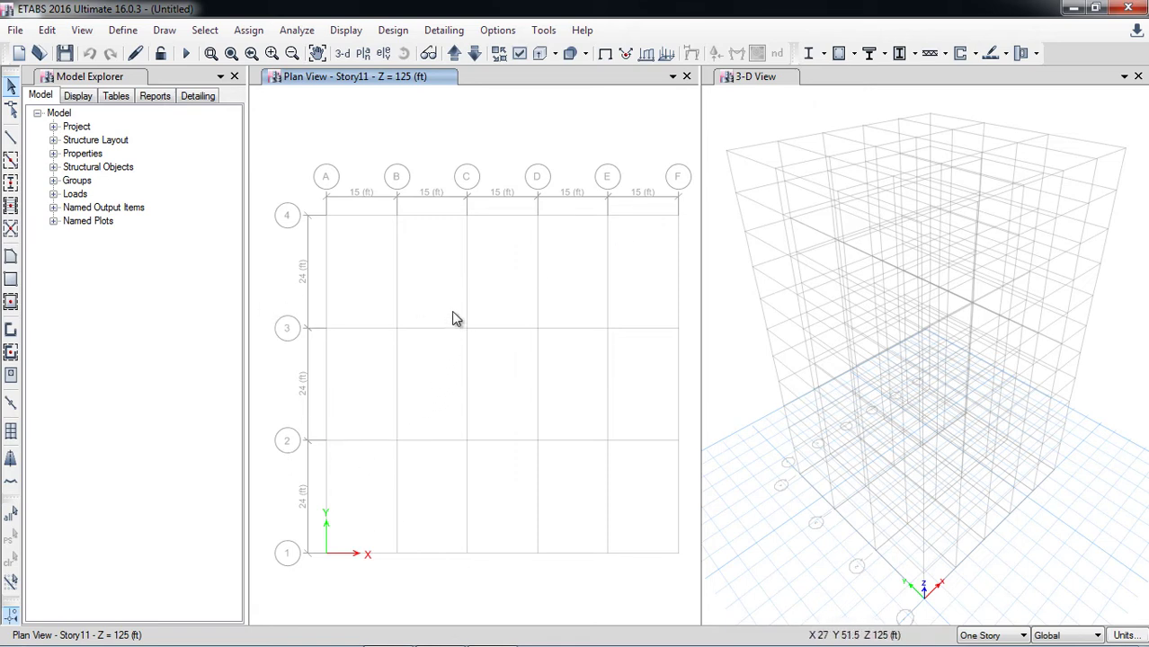
Set the height of Story8 to 10 ft in the model's story data
{"action": "left_click", "coordinate": [755, 112]}
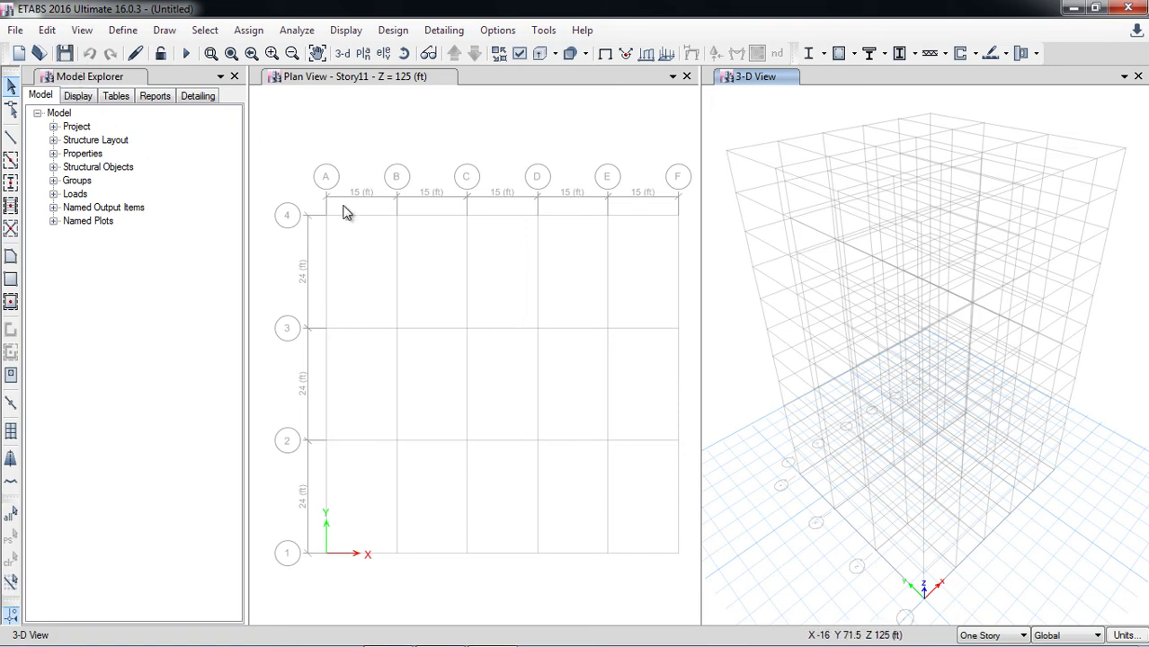
{"action": "left_click", "coordinate": [46, 30]}
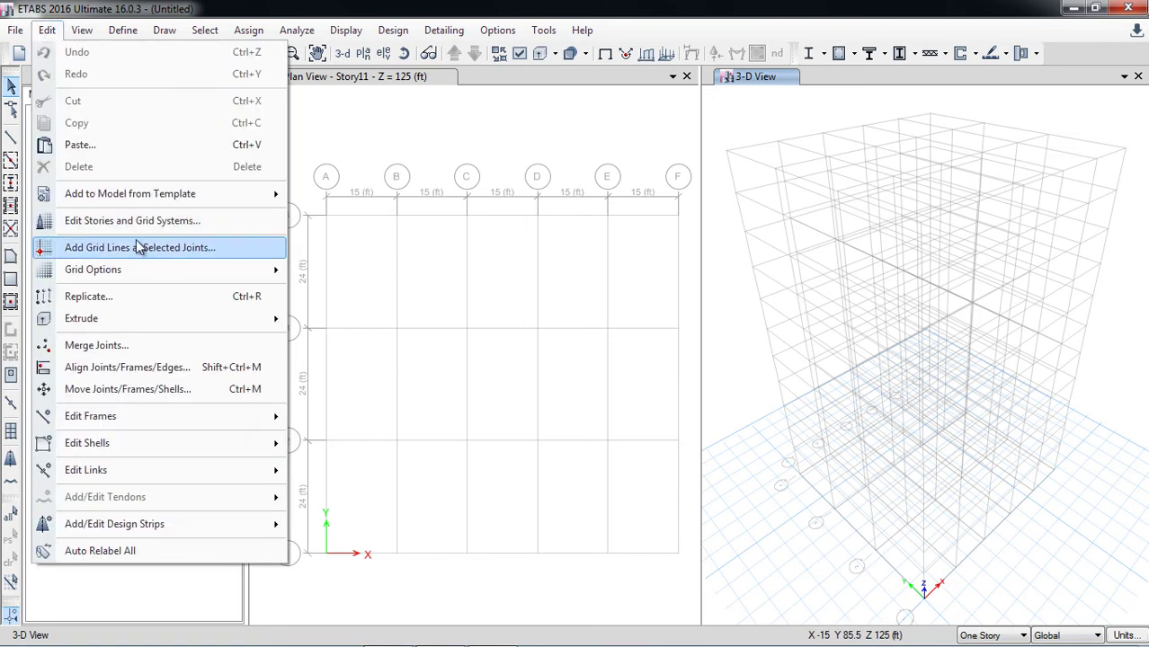
{"action": "left_click", "coordinate": [179, 225]}
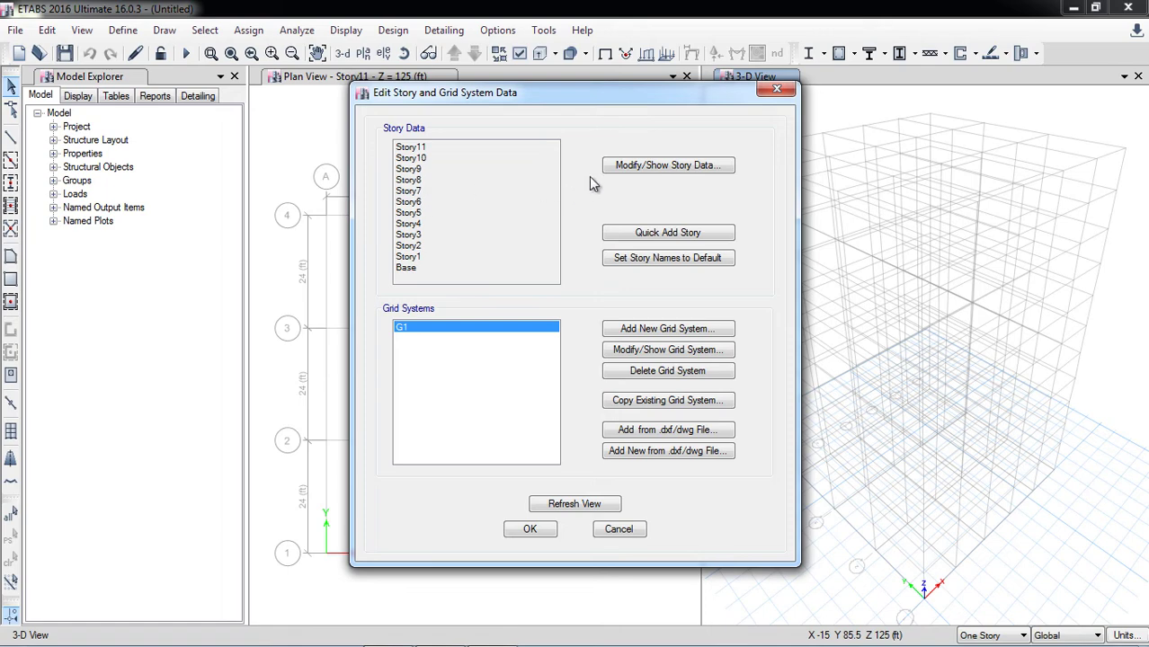
{"action": "left_click", "coordinate": [629, 167]}
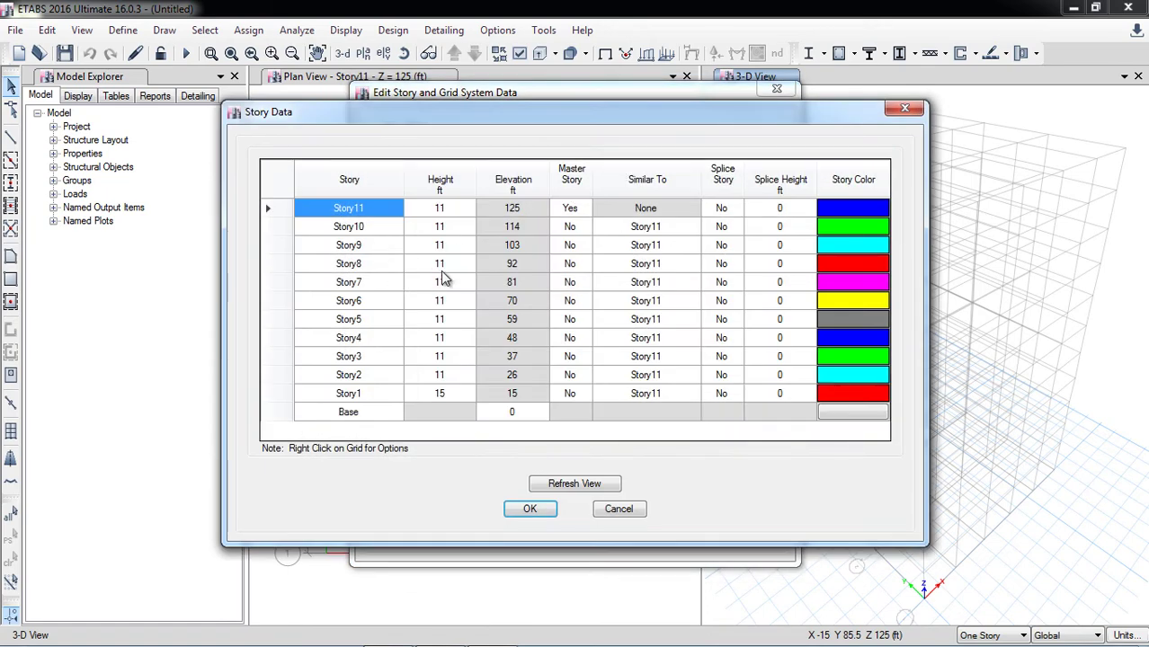
{"action": "double_click", "coordinate": [449, 264]}
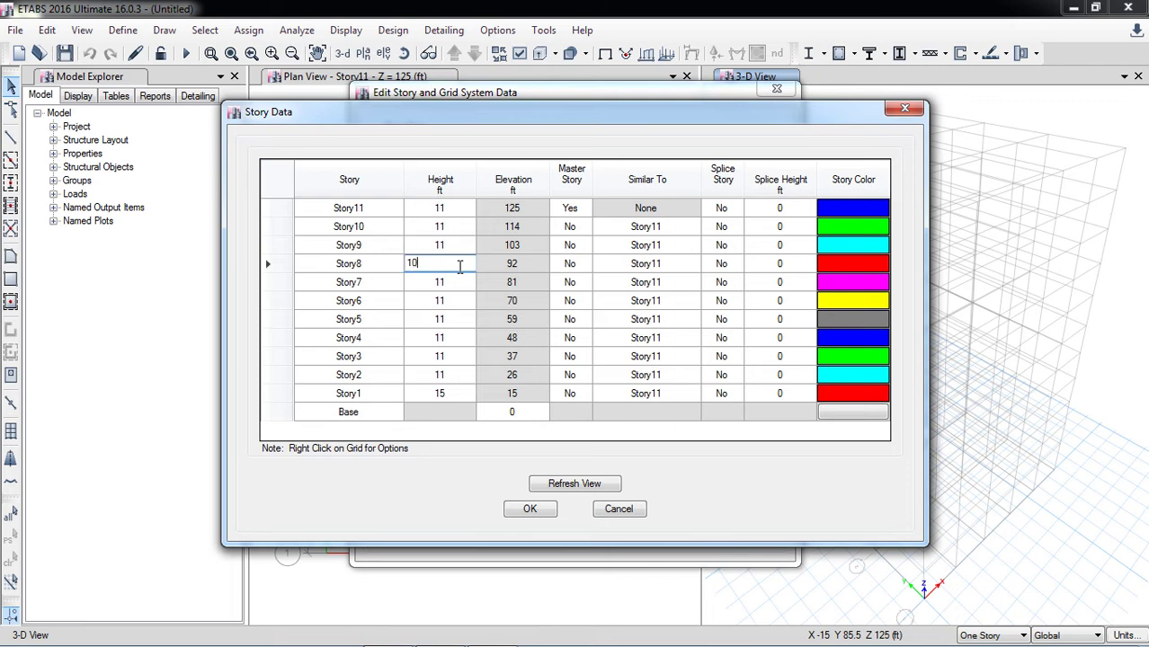
{"action": "key", "text": "Return"}
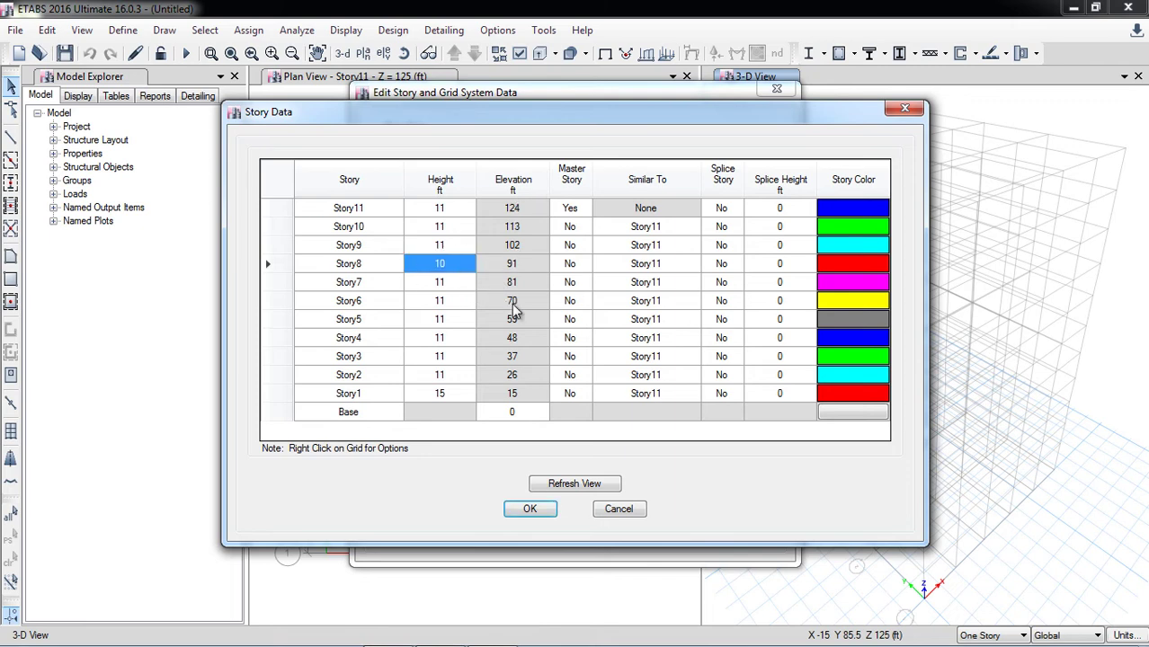
Display the G1 grid system's data as spacing and apply the story and grid data to the model
{"action": "left_click", "coordinate": [528, 510]}
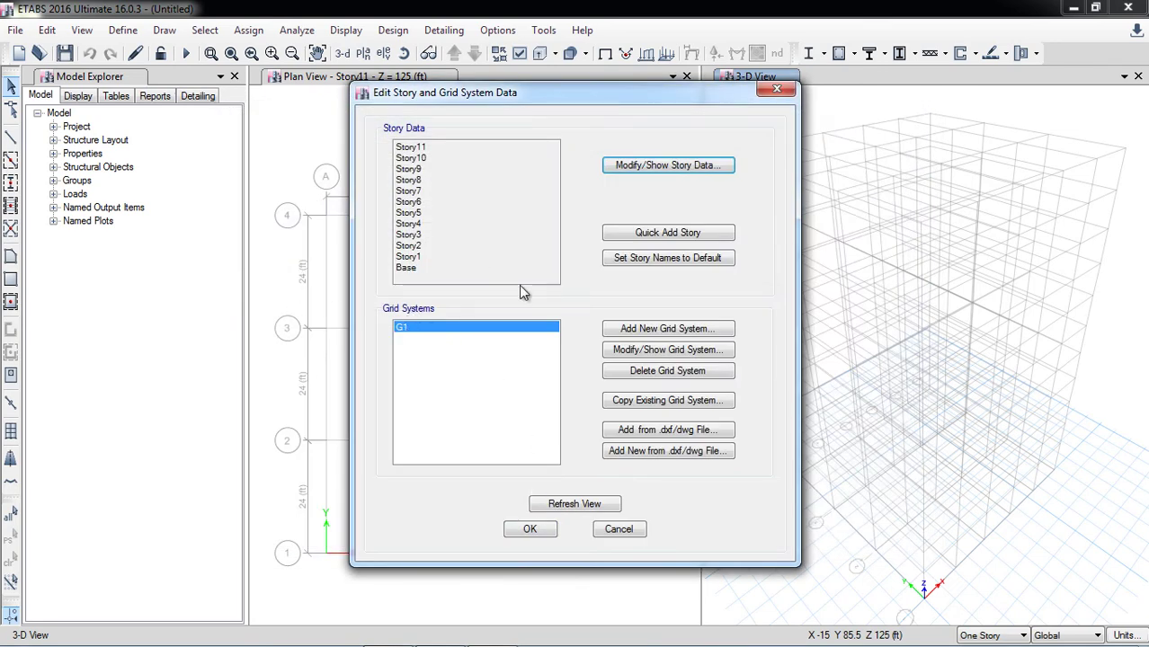
{"action": "left_click", "coordinate": [611, 349]}
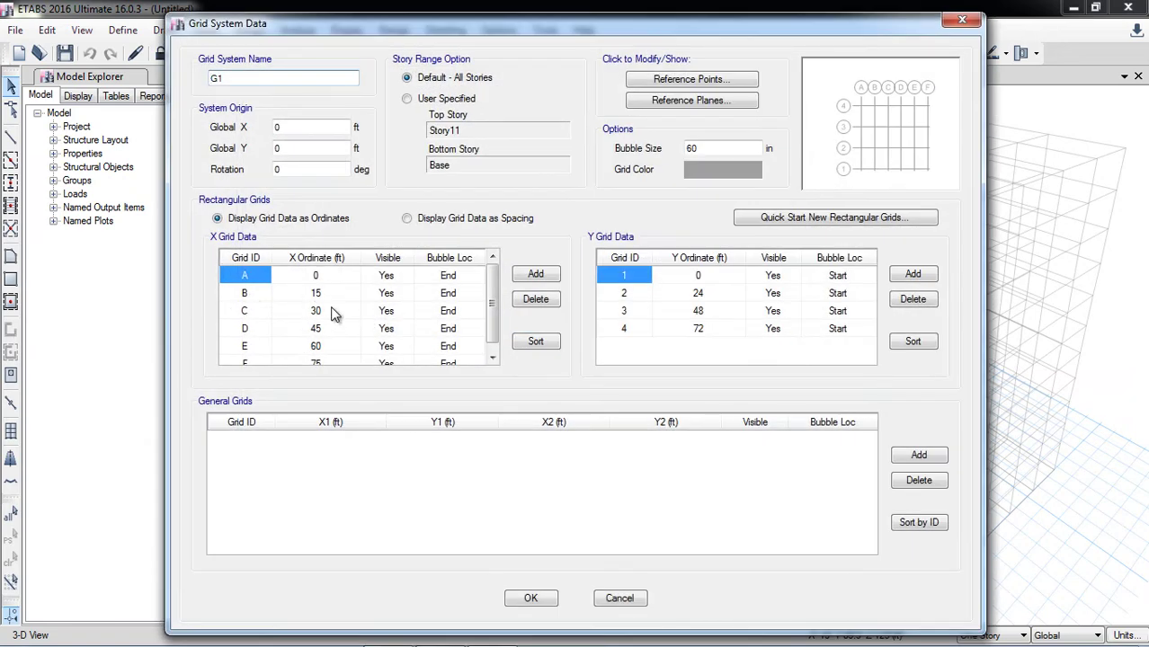
{"action": "left_click", "coordinate": [415, 222]}
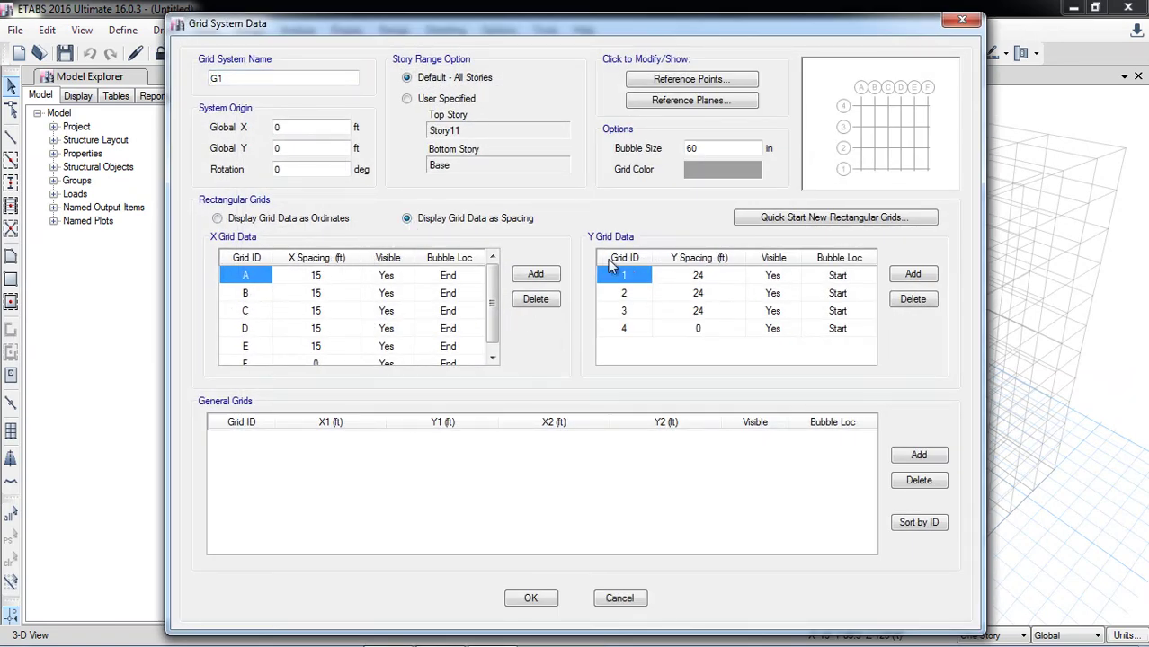
{"action": "left_click", "coordinate": [531, 600]}
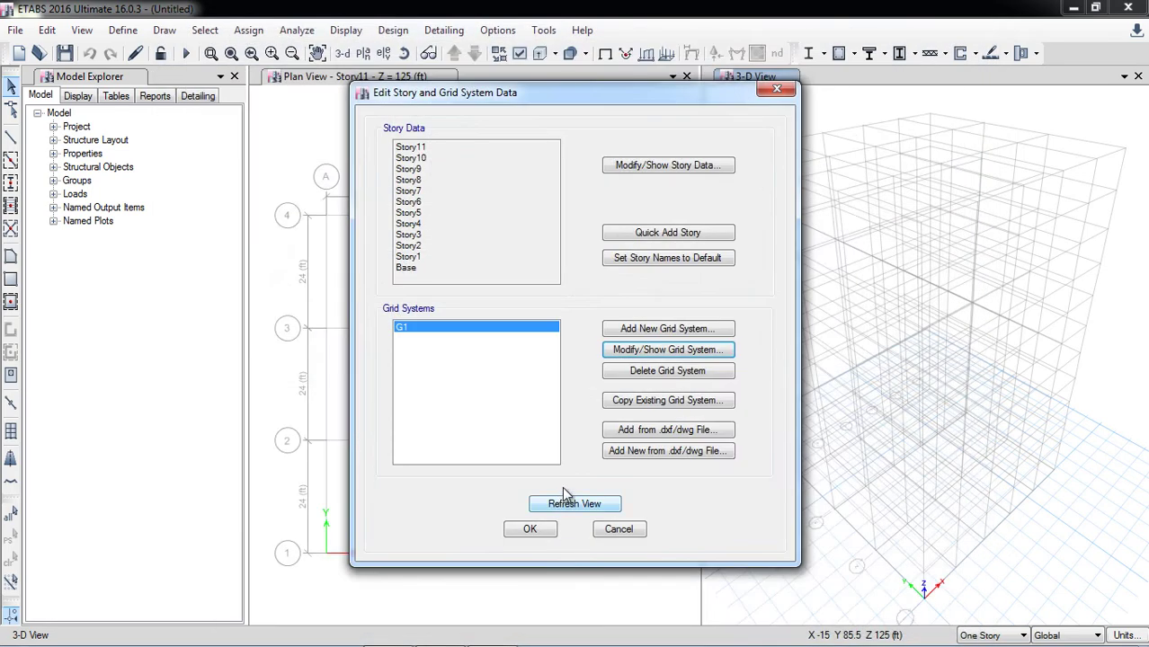
{"action": "left_click", "coordinate": [534, 532]}
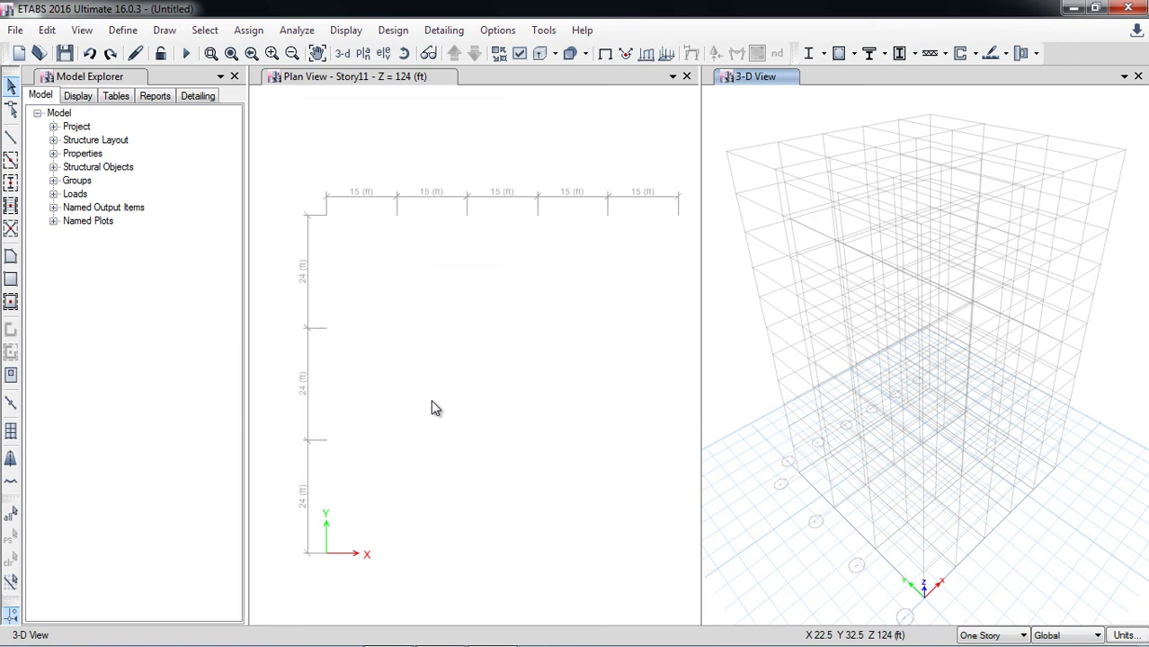
{"action": "left_click", "coordinate": [413, 167]}
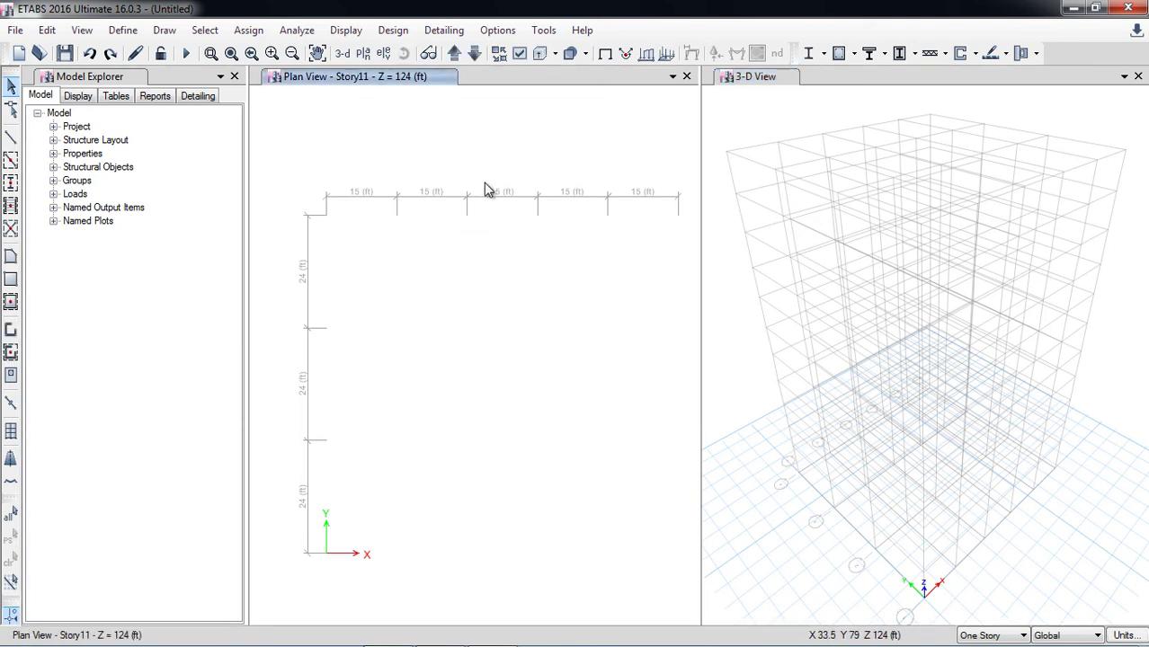
{"action": "left_click", "coordinate": [231, 53]}
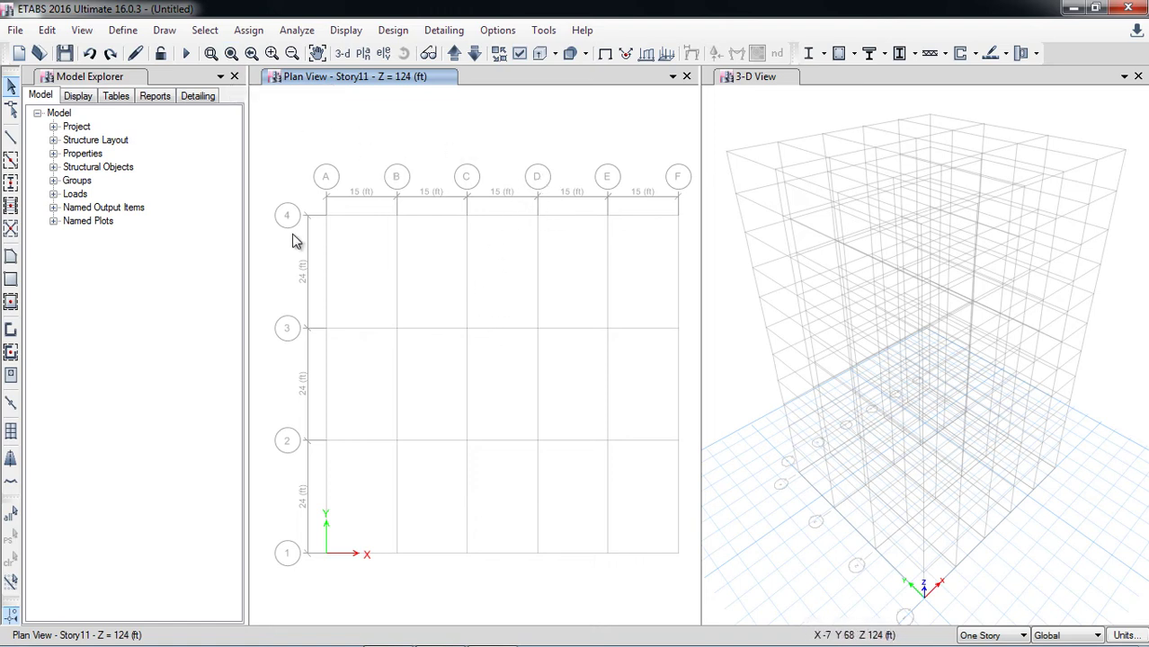
Save the model as New project 1 in the 1-How to draw grids folder
{"action": "left_click", "coordinate": [25, 30]}
{"action": "left_click", "coordinate": [58, 147]}
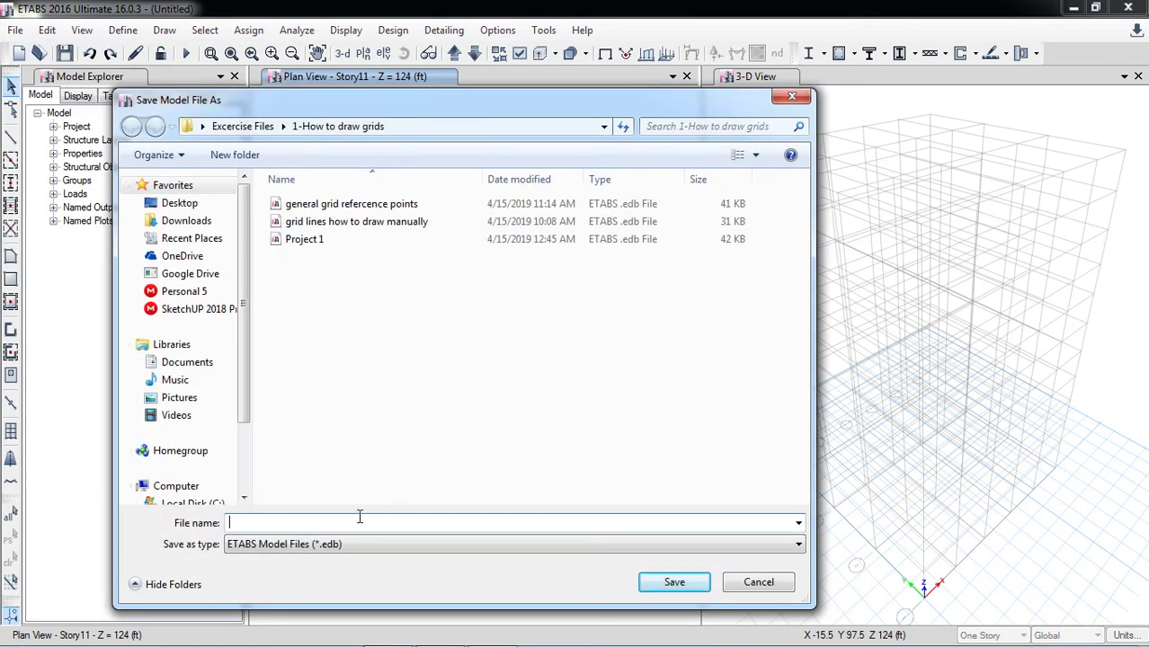
{"action": "type", "text": "New"}
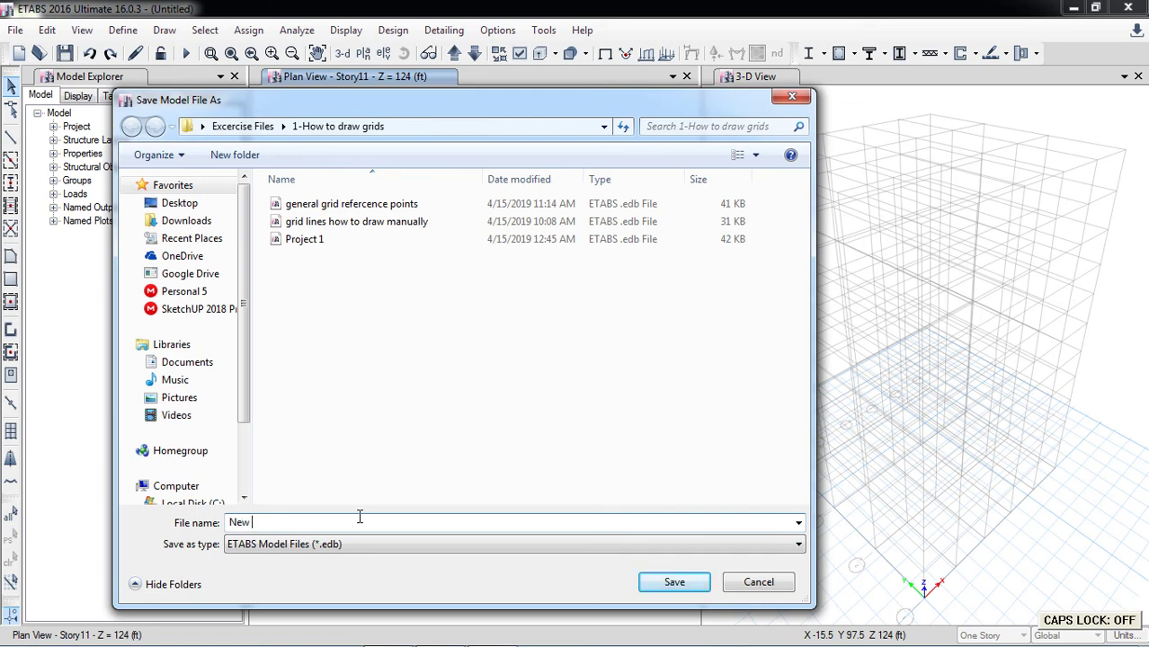
{"action": "type", "text": "oject 1"}
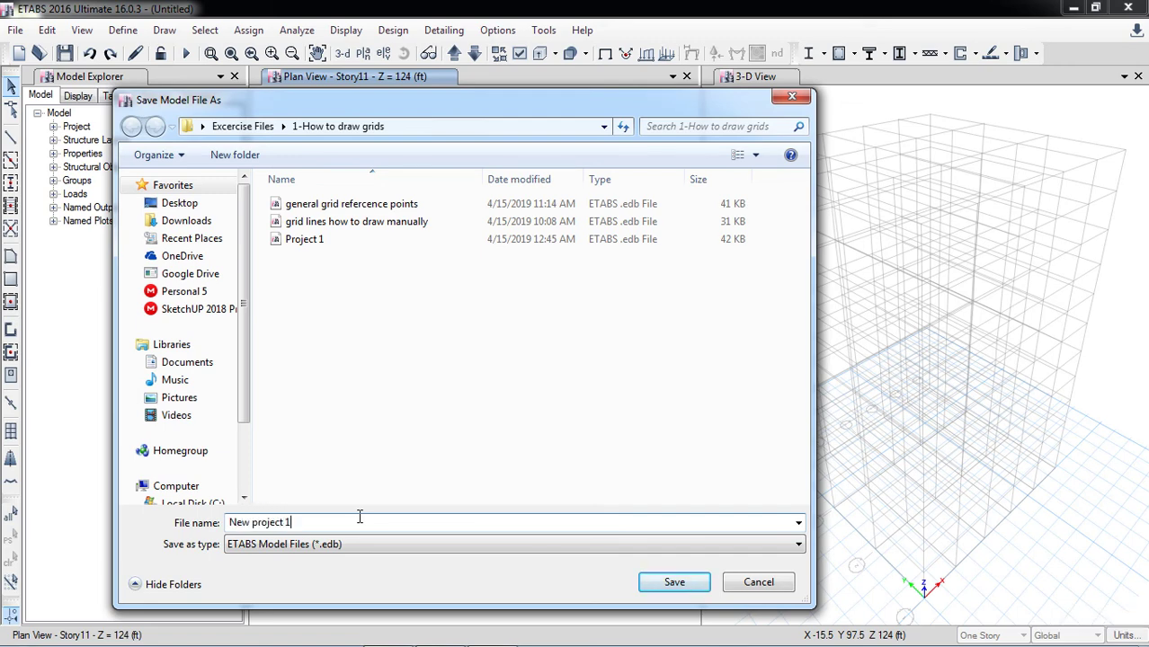
{"action": "key", "text": "Return"}
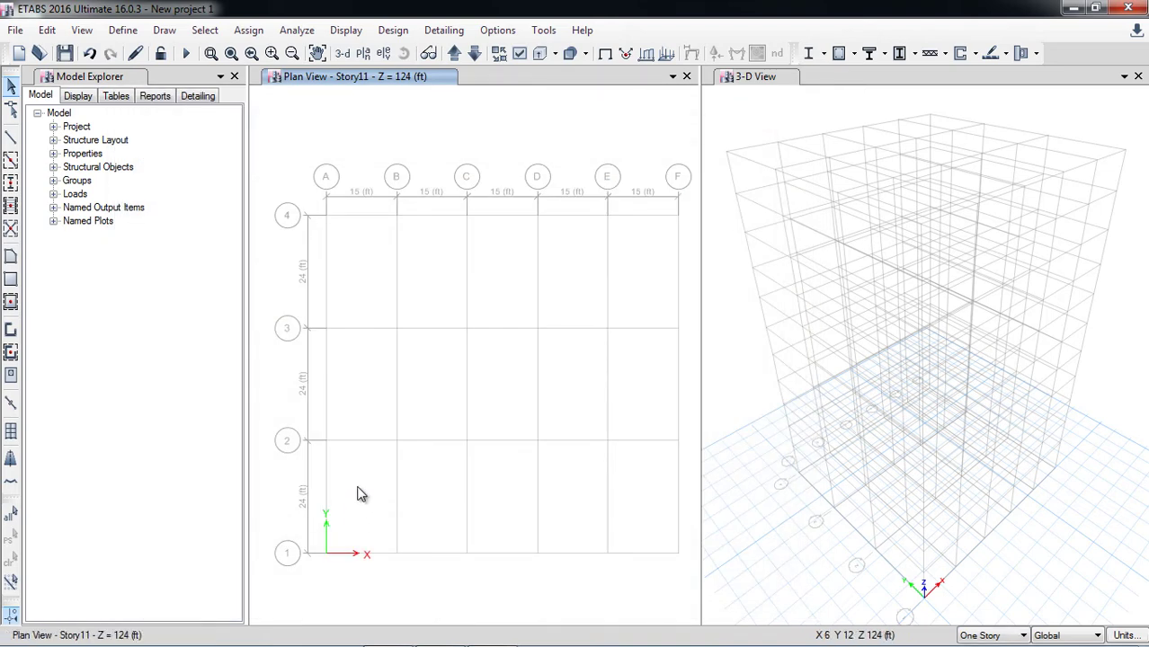
Start a new model using built-in settings with U.S. Customary units, AISC14 sections, AISC 360-10 and ACI 318-14
{"action": "left_click", "coordinate": [13, 31]}
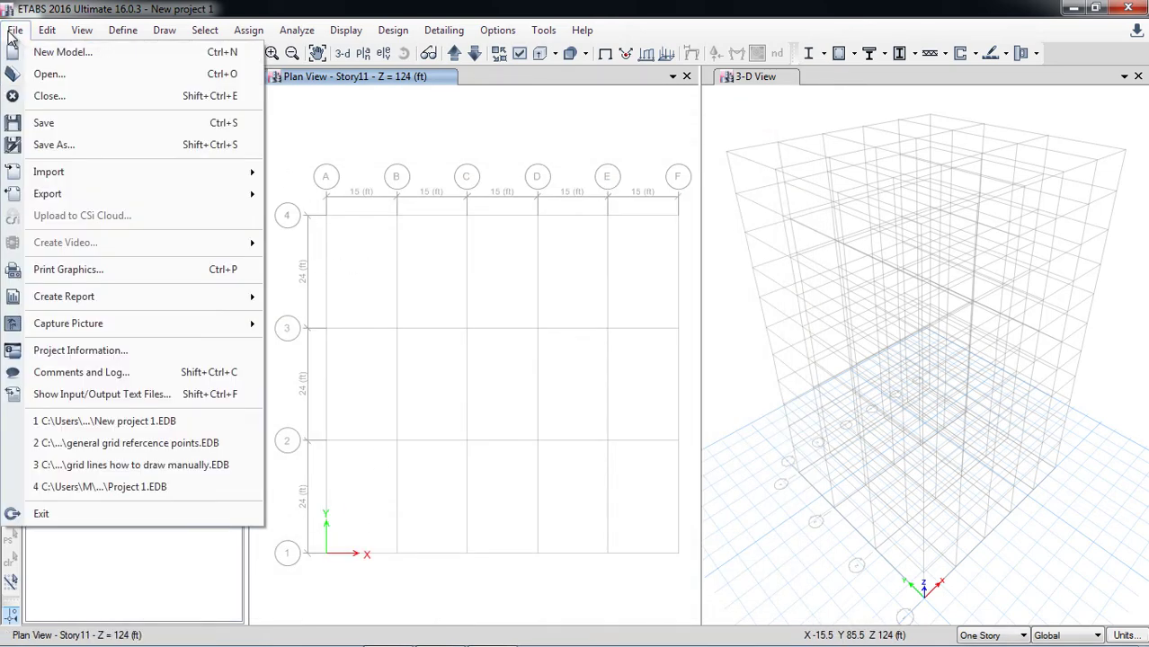
{"action": "left_click", "coordinate": [36, 50]}
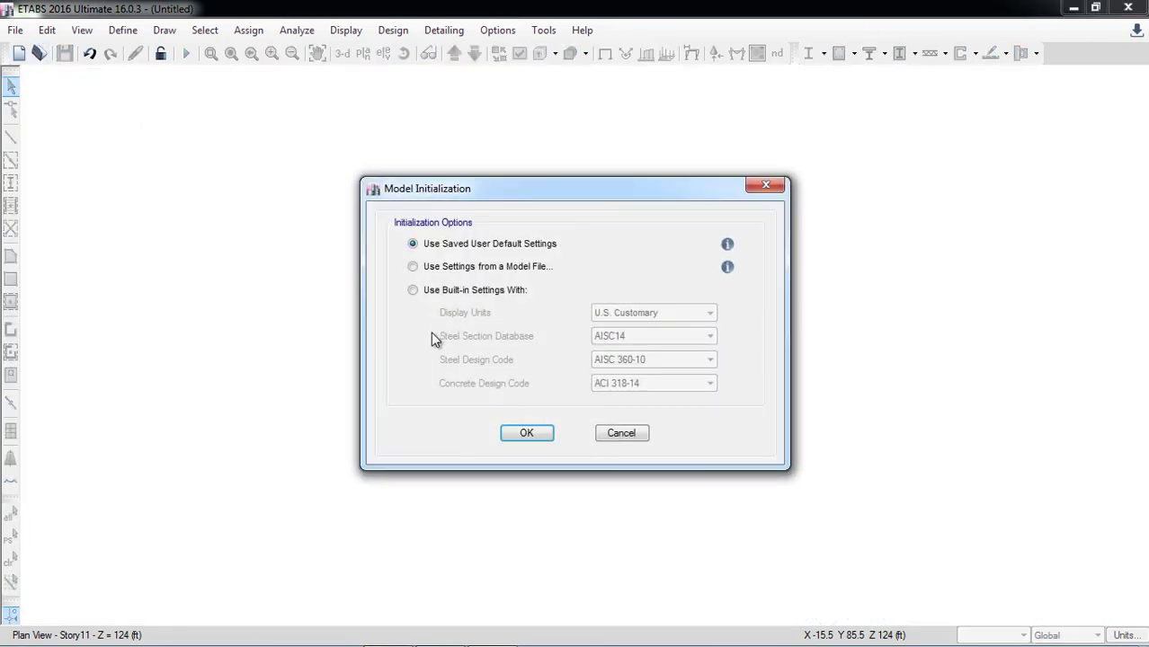
{"action": "left_click", "coordinate": [455, 287]}
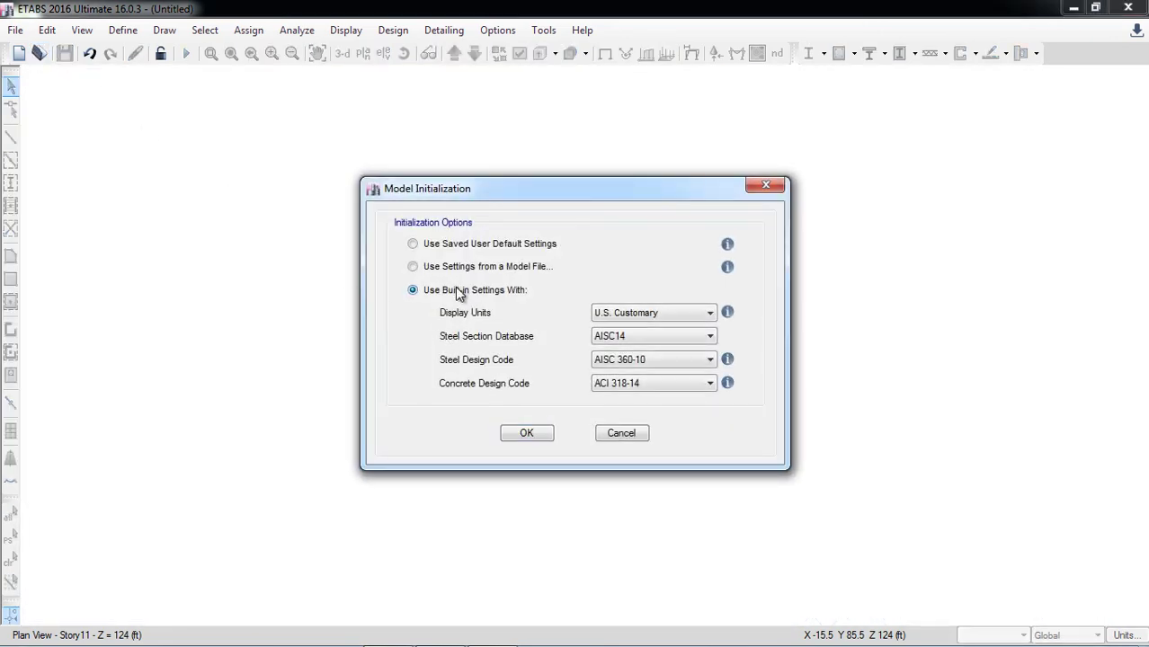
{"action": "left_click", "coordinate": [526, 434]}
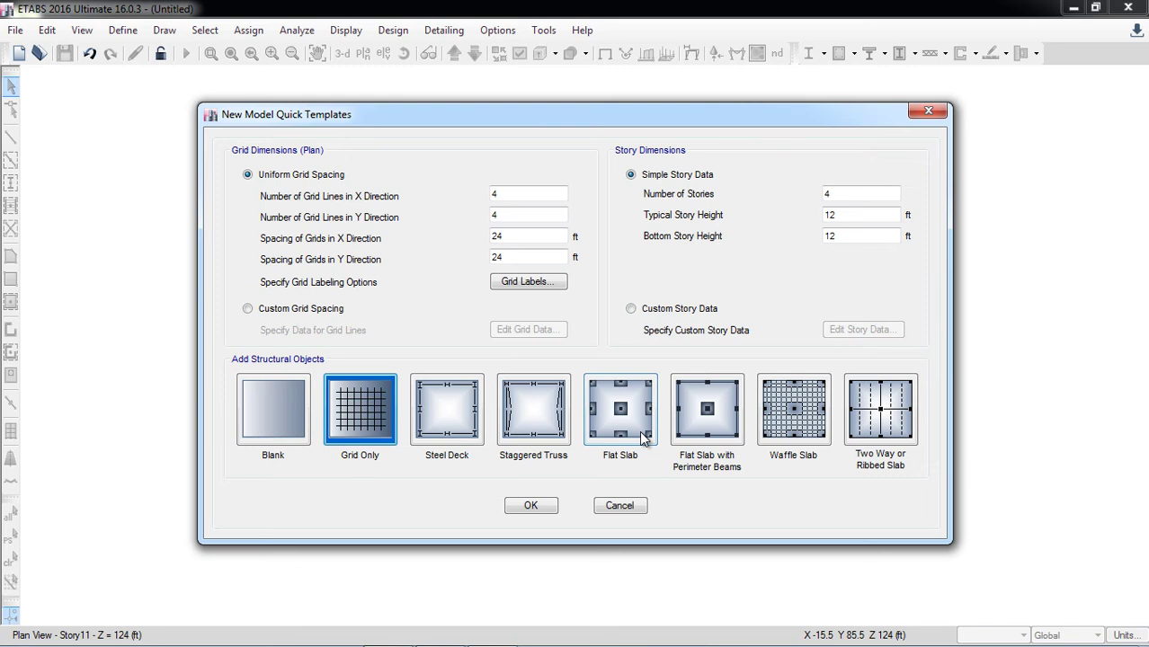
Choose the Flat Slab with Perimeter Beams template and set all four slab edge overhangs to 1 ft
{"action": "left_click", "coordinate": [709, 428]}
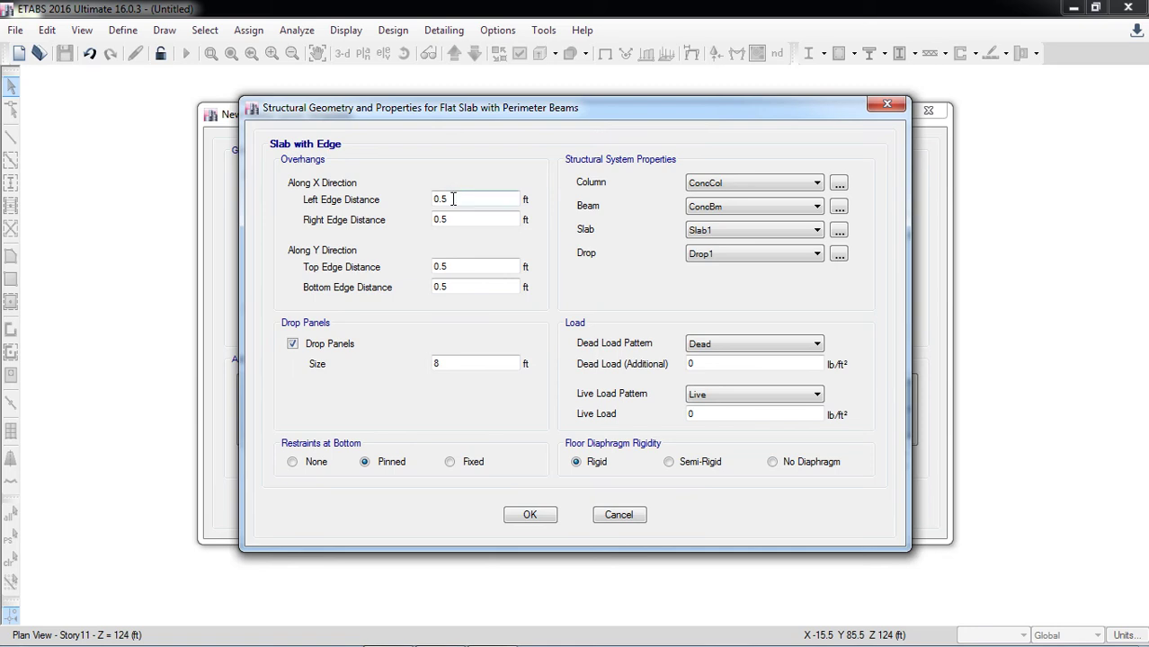
{"action": "left_click_drag", "start_coordinate": [447, 198], "coordinate": [432, 208]}
{"action": "type", "text": "1"}
{"action": "key", "text": "Tab"}
{"action": "type", "text": "1"}
{"action": "left_click_drag", "start_coordinate": [456, 267], "coordinate": [412, 273]}
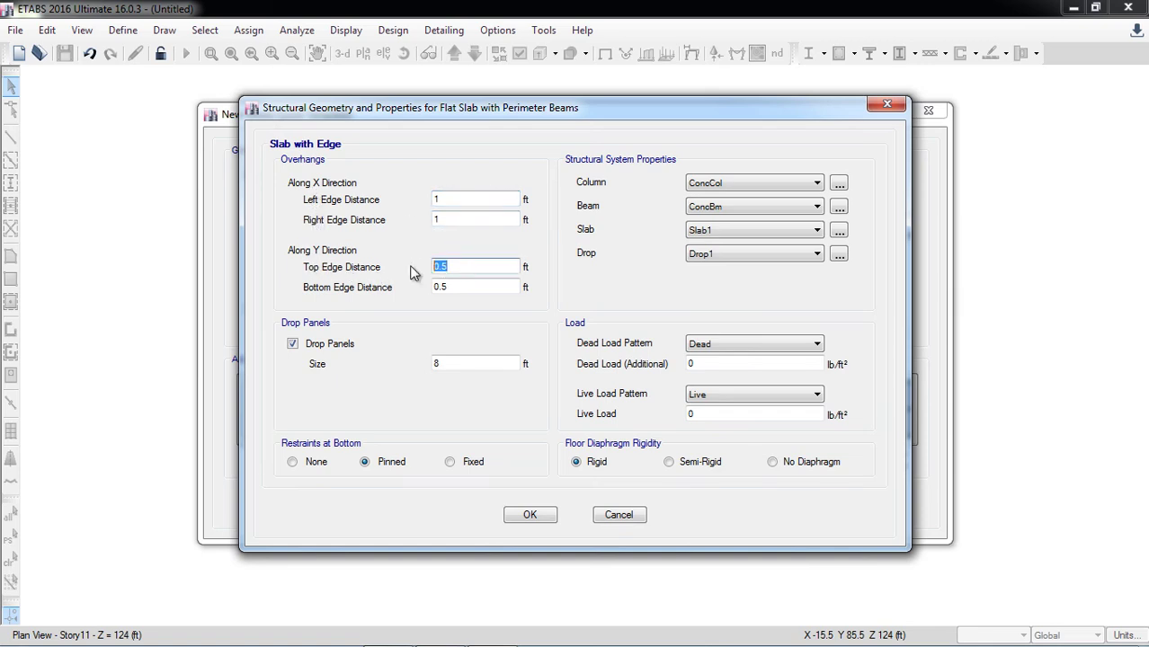
{"action": "type", "text": "1"}
{"action": "key", "text": "Tab"}
{"action": "type", "text": "1"}
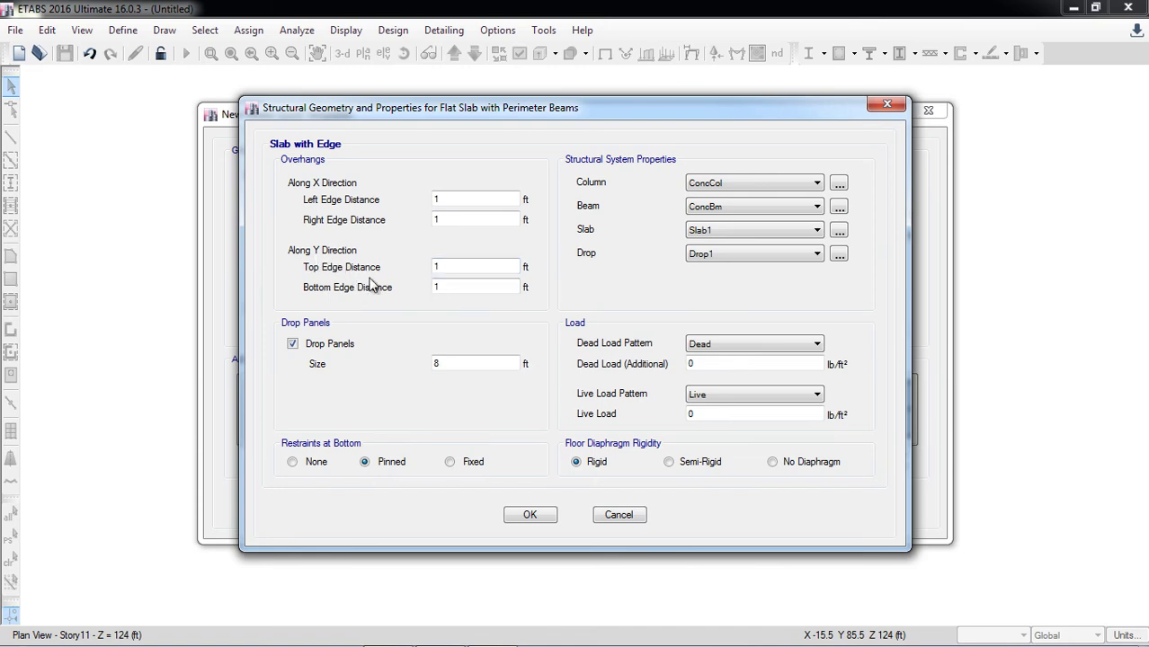
Keep drop panels enabled for the flat slab and set the restraints at the bottom to Fixed
{"action": "left_click", "coordinate": [293, 346]}
{"action": "left_click", "coordinate": [293, 346]}
{"action": "left_click", "coordinate": [448, 462]}
Set the additional dead load to 50 lb/ft² and the live load to 100 lb/ft²
{"action": "double_click", "coordinate": [697, 362]}
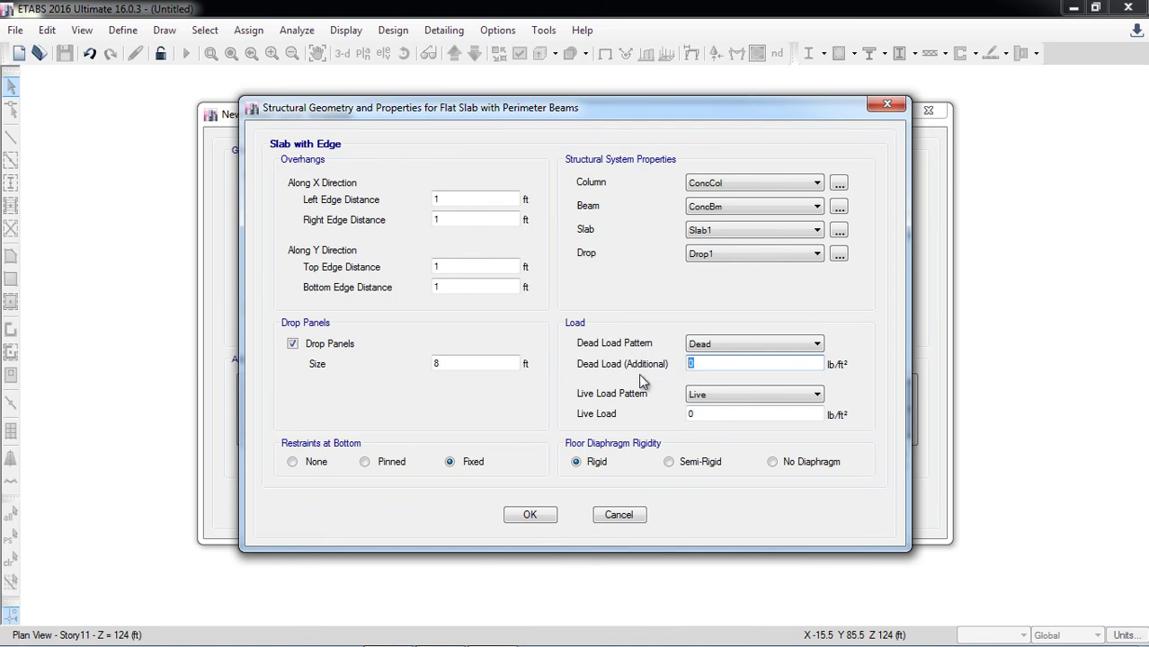
{"action": "type", "text": "5"}
{"action": "type", "text": "0"}
{"action": "left_click", "coordinate": [709, 413]}
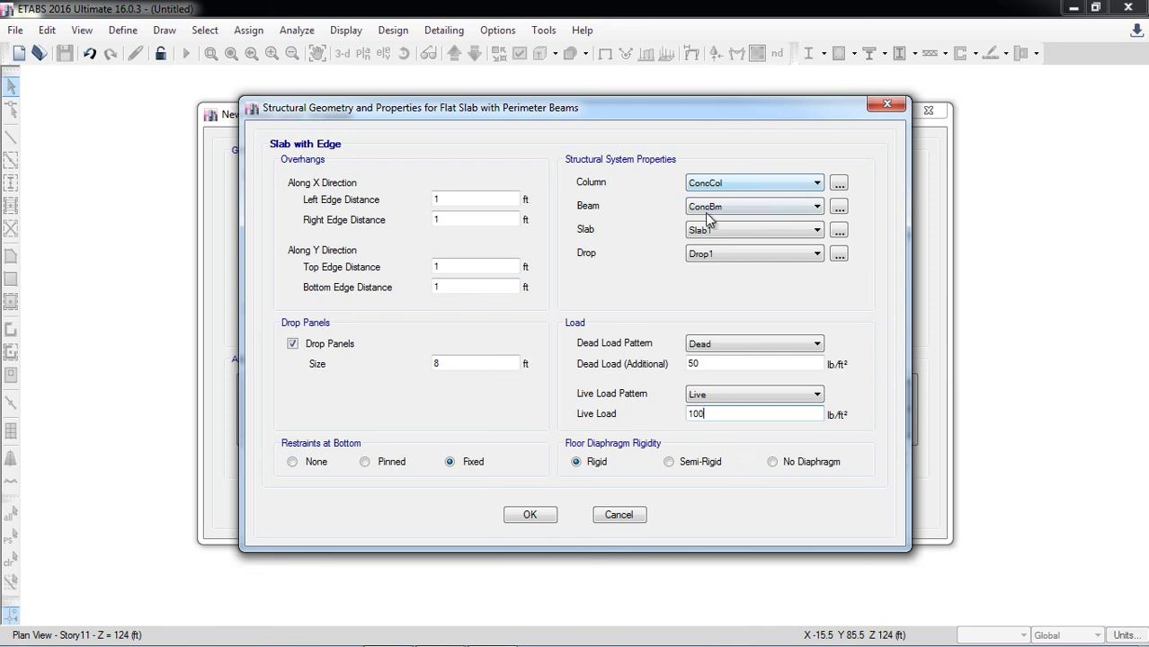
Keep ConcCol as the column section and create the flat slab model with the default grid and story dimensions
{"action": "left_click", "coordinate": [755, 184]}
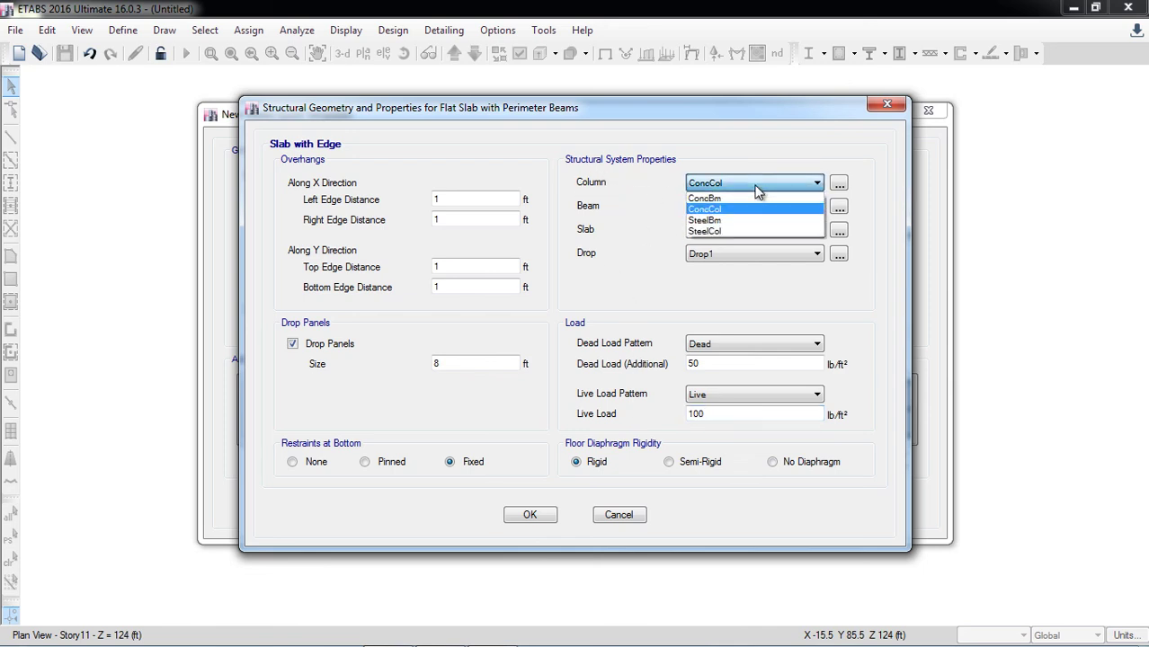
{"action": "left_click", "coordinate": [755, 184]}
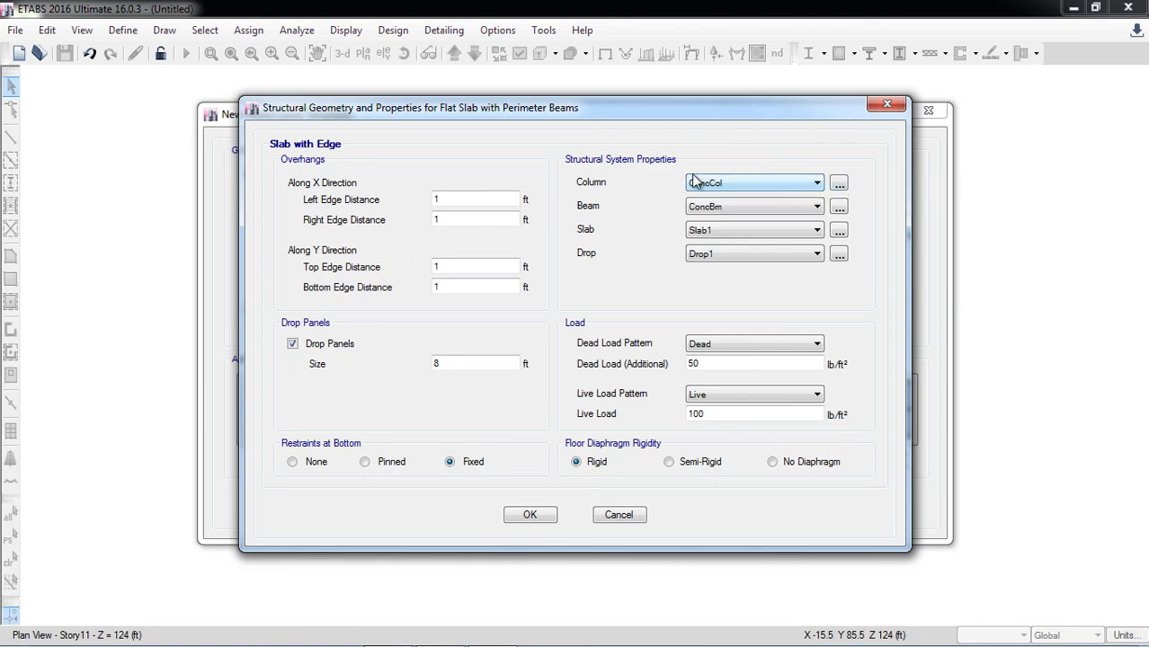
{"action": "left_click", "coordinate": [530, 516]}
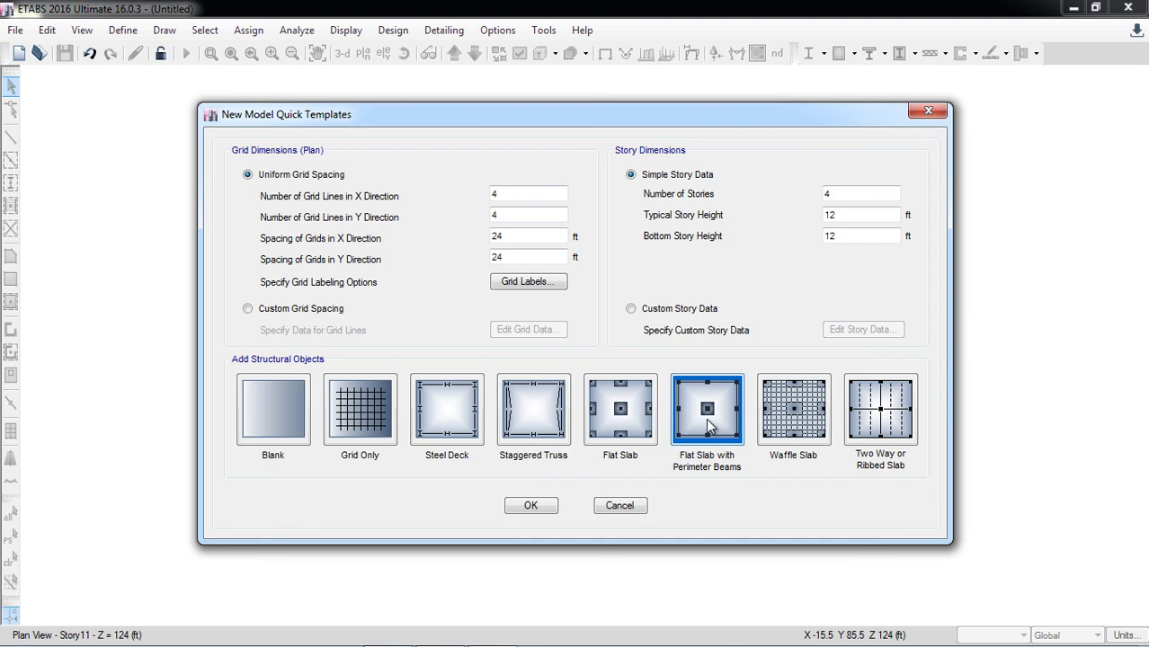
{"action": "left_click", "coordinate": [531, 508]}
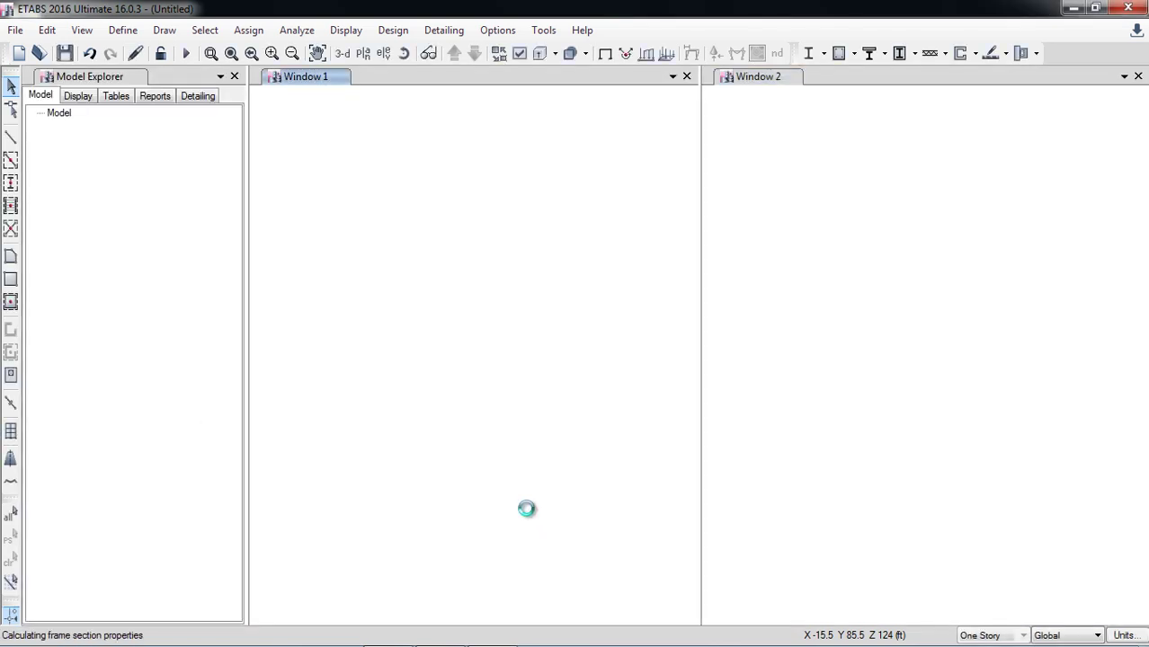